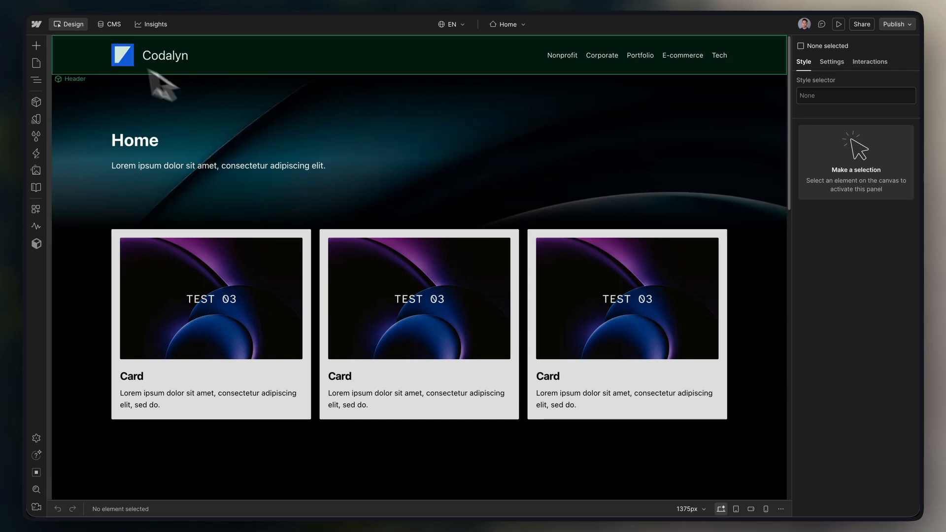
# - Browse the site's component list and preview the available components
pyautogui.click(36, 102)
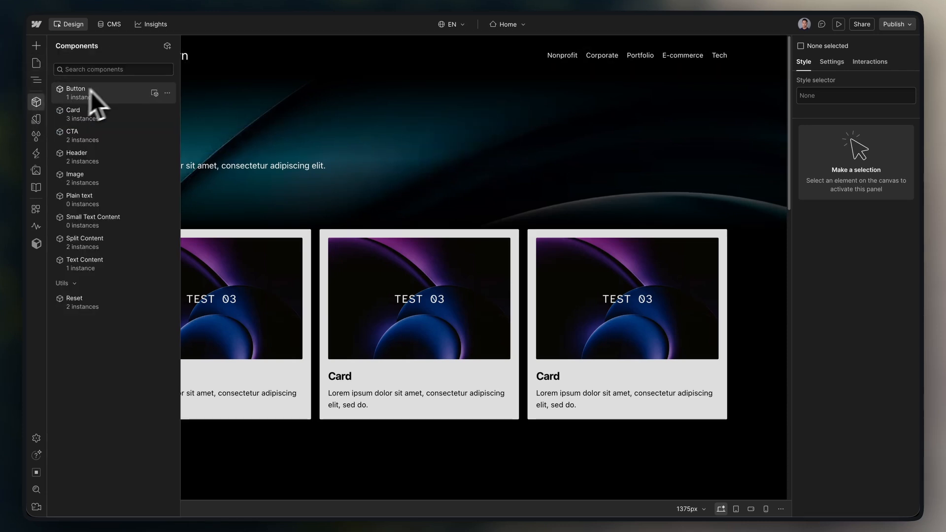
pyautogui.moveTo(111, 126)
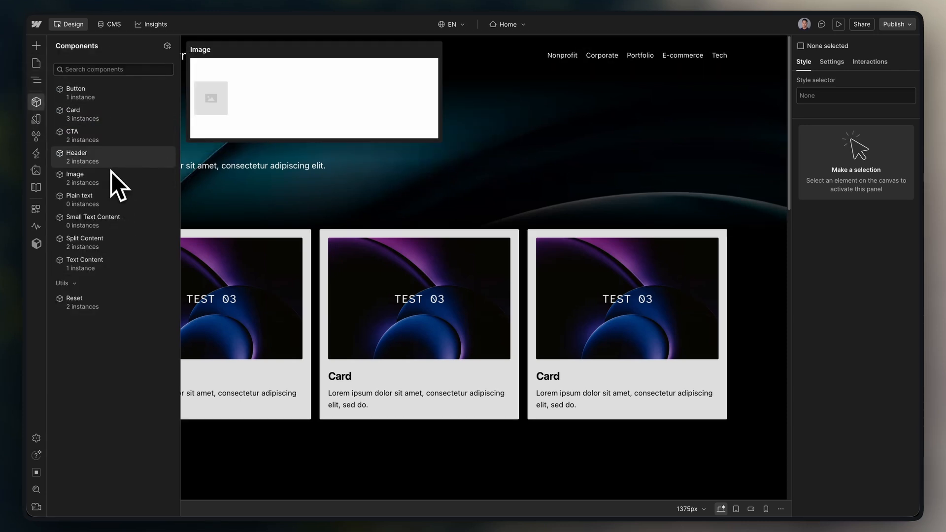
pyautogui.moveTo(97, 137); pyautogui.dragTo(708, 205)
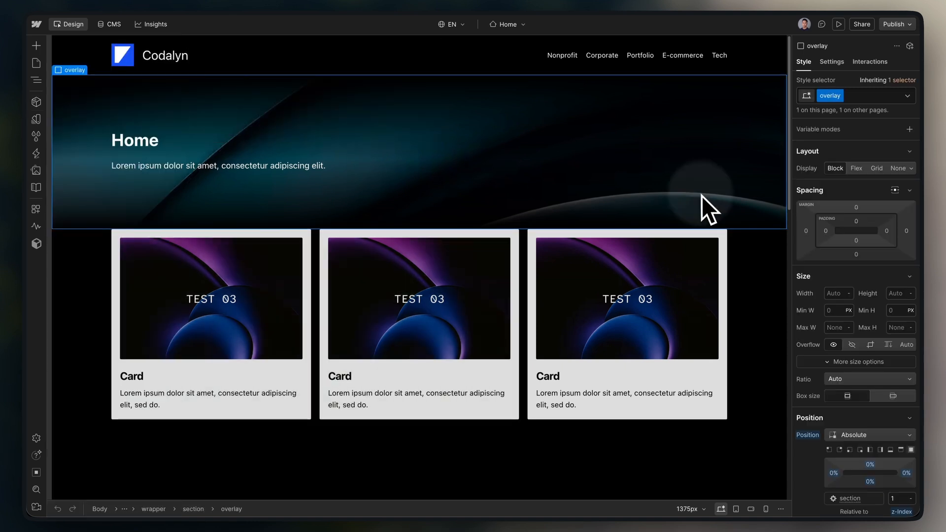
# - Open the Projects collection template page and inspect the Nonprofit entry's title, summary paragraph and hero overlay
pyautogui.click(36, 63)
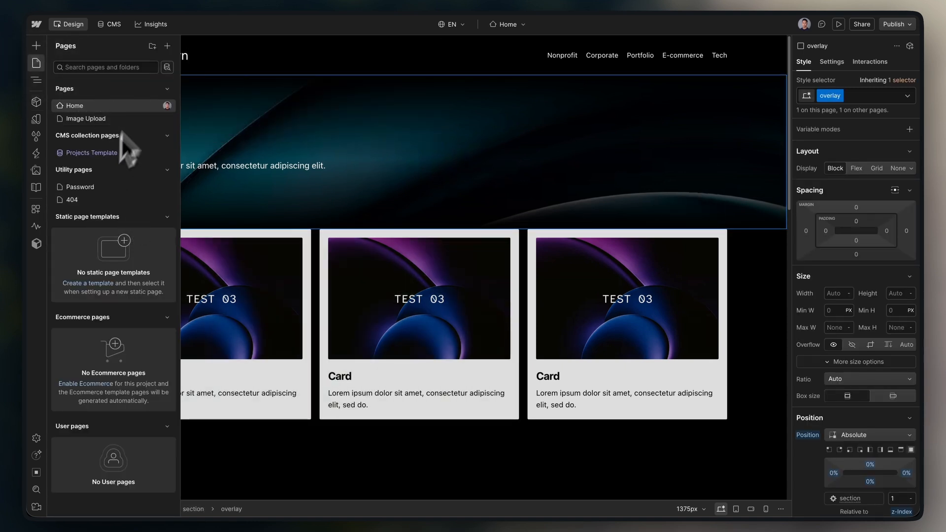
pyautogui.click(84, 157)
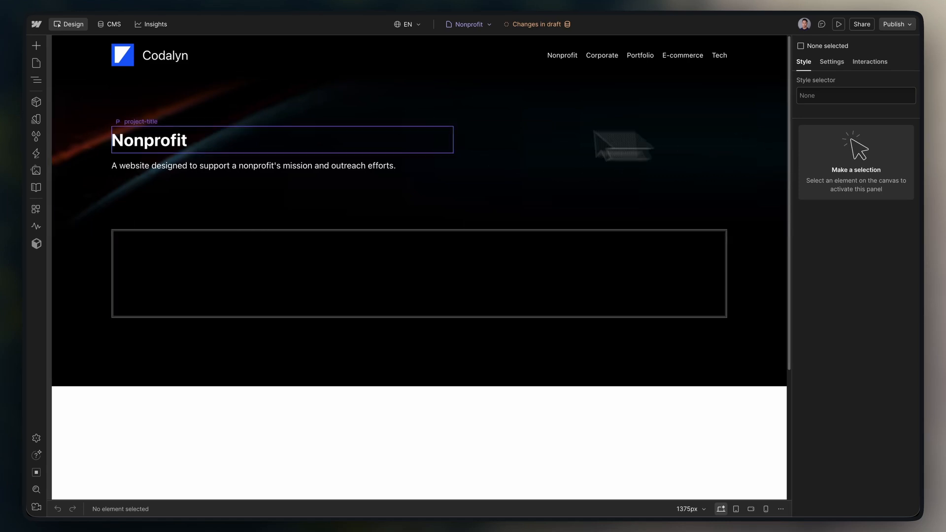
pyautogui.click(175, 148)
pyautogui.click(186, 166)
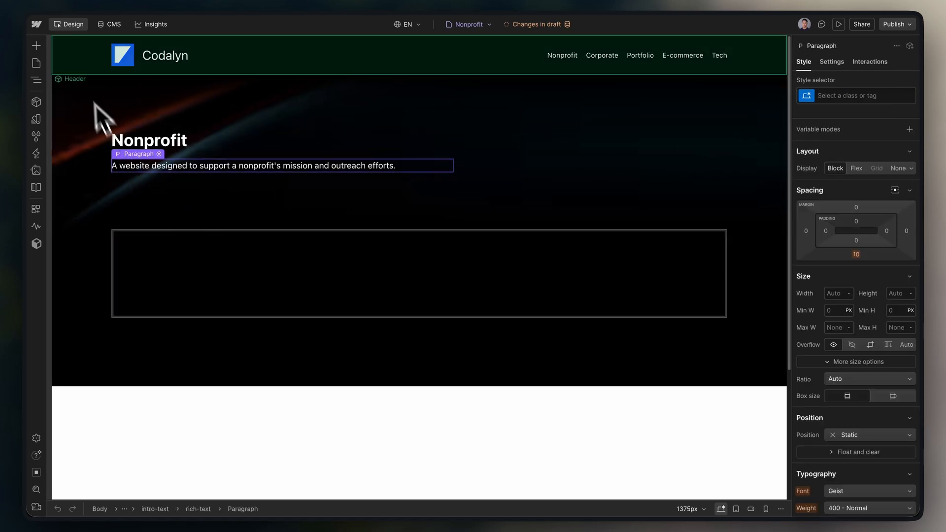
pyautogui.click(571, 182)
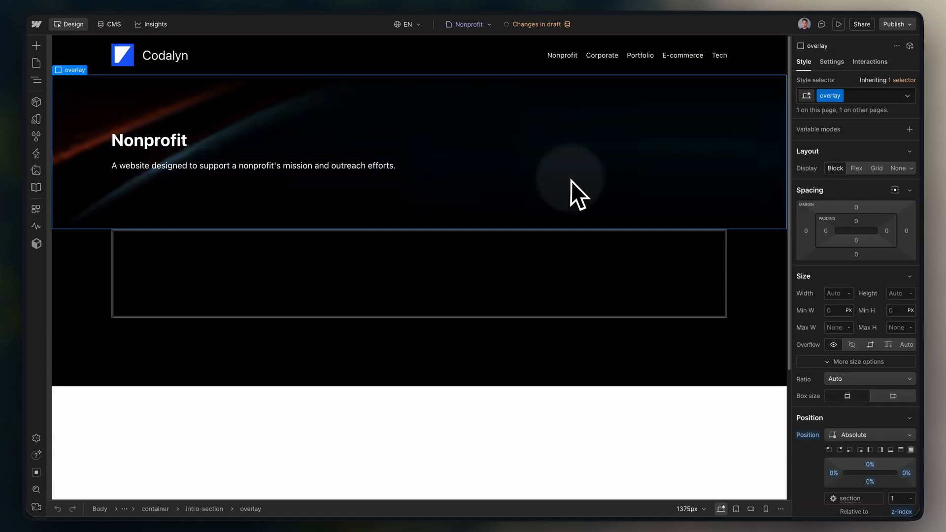
# - Launch the Beacon app and install CMS Slots on the Projects collection template
pyautogui.click(36, 209)
pyautogui.click(151, 114)
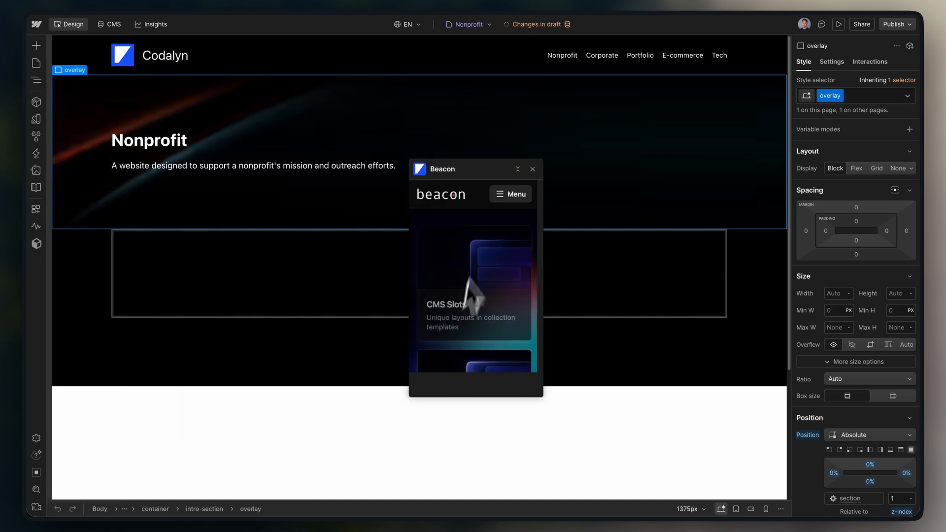
pyautogui.moveTo(478, 51); pyautogui.dragTo(734, 56)
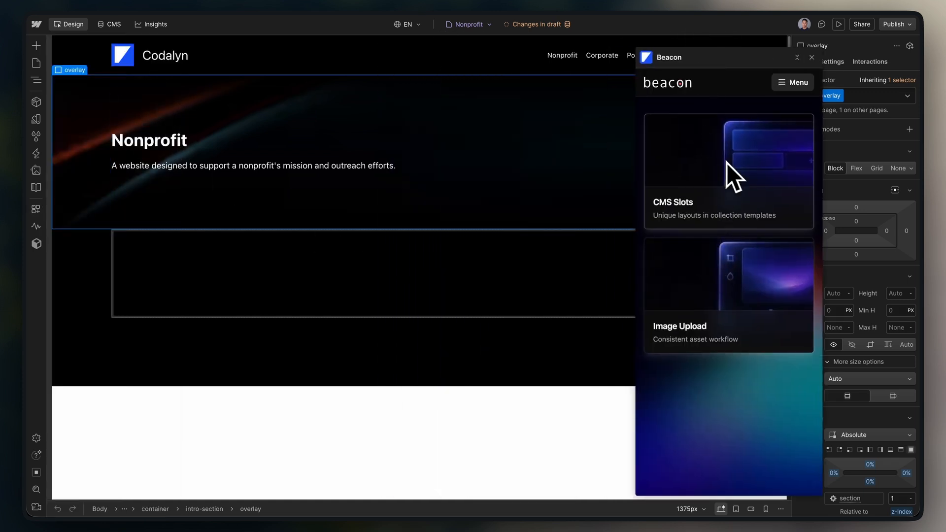
pyautogui.click(729, 165)
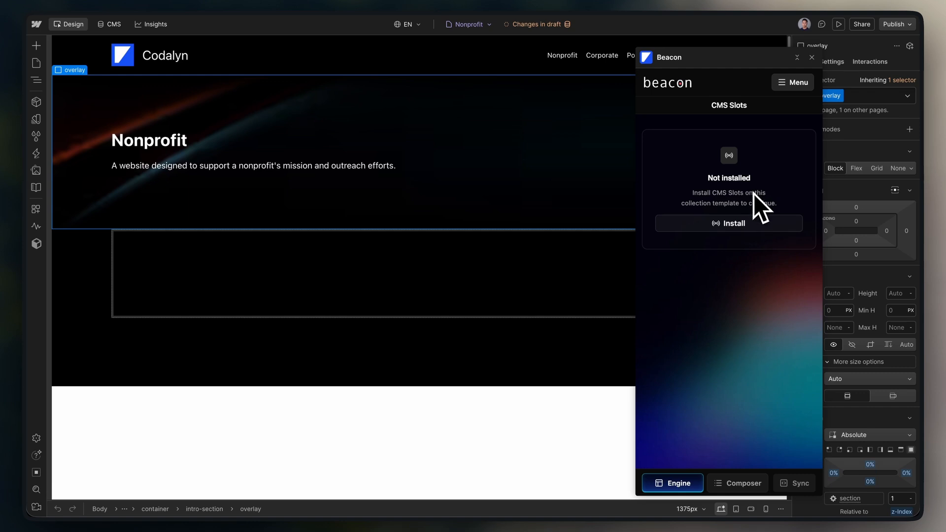
pyautogui.click(745, 226)
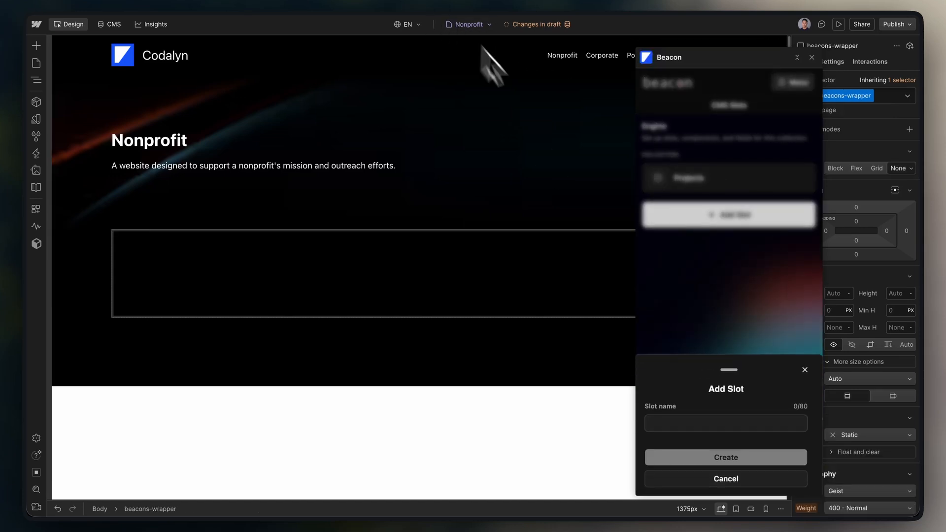
# - Create a slot named "Featured list" for the Projects collection
pyautogui.click(729, 423)
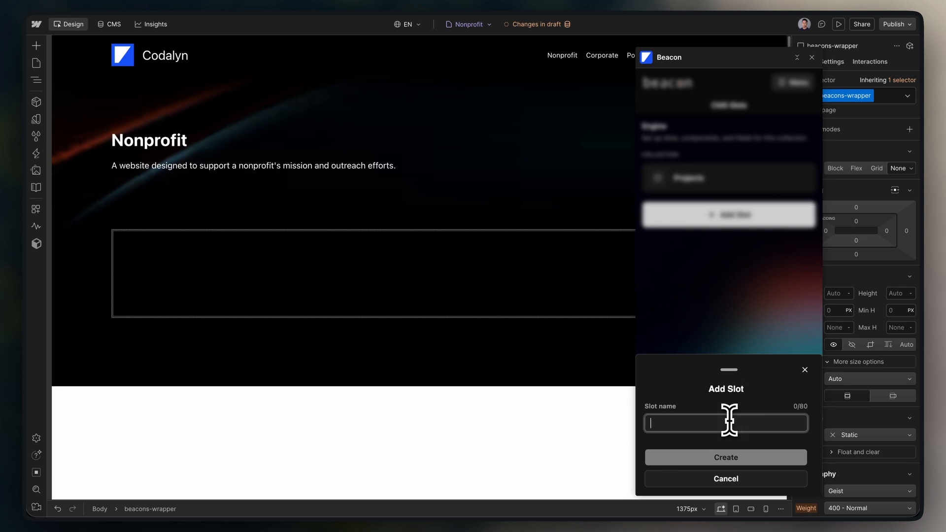
pyautogui.write('Featured list')
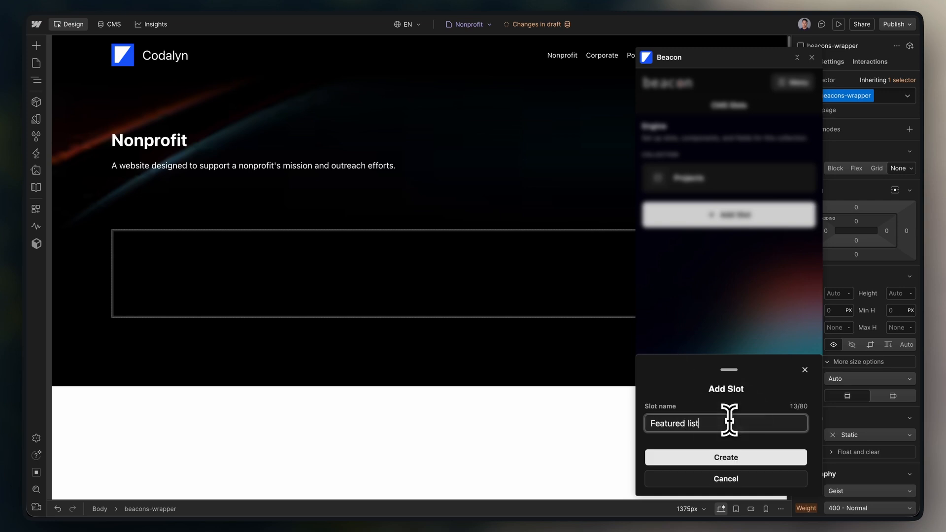
pyautogui.click(727, 459)
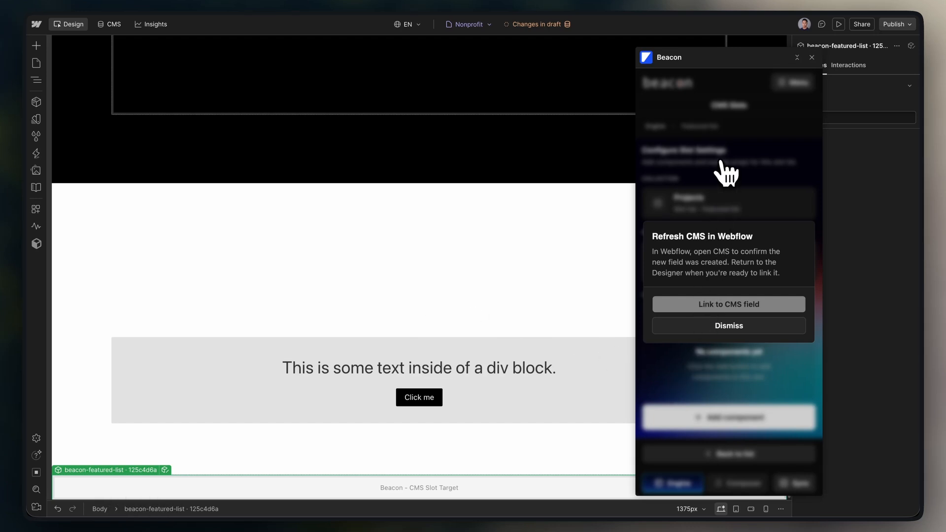
# - Check the Projects collection settings for the beacon-featured-list slot target text field and save the collection
pyautogui.click(114, 24)
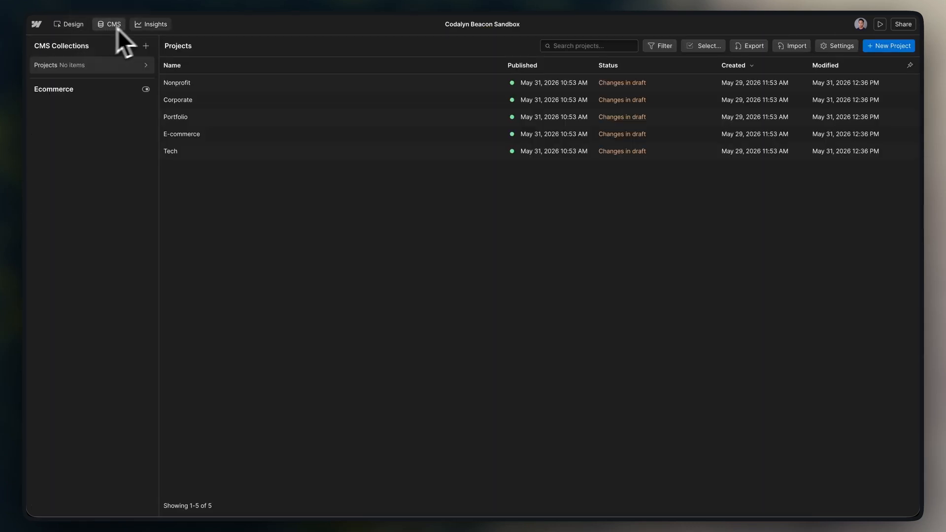
pyautogui.click(146, 67)
pyautogui.scroll(-2, 298, 387)
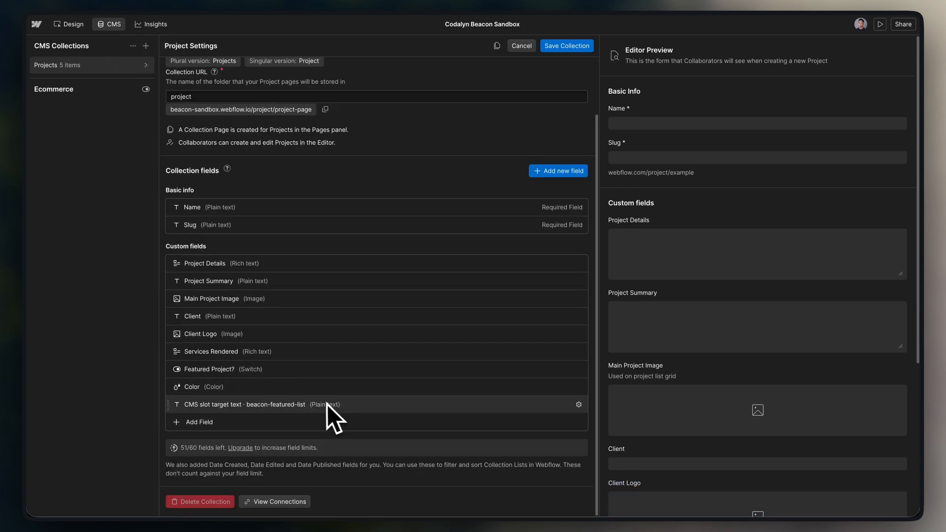
pyautogui.click(567, 45)
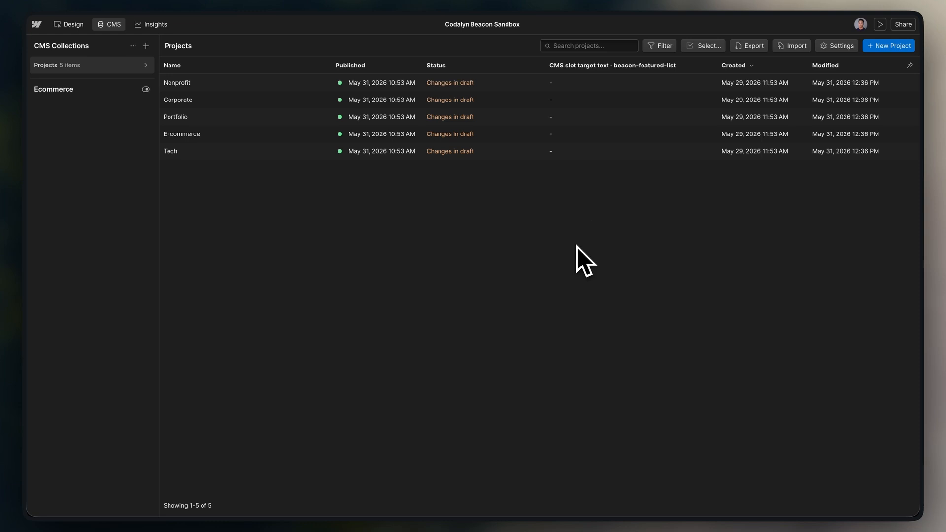
# - Return to the Designer, link the Featured list slot target to its CMS field and move the Beacon window clear of the element's properties
pyautogui.click(74, 25)
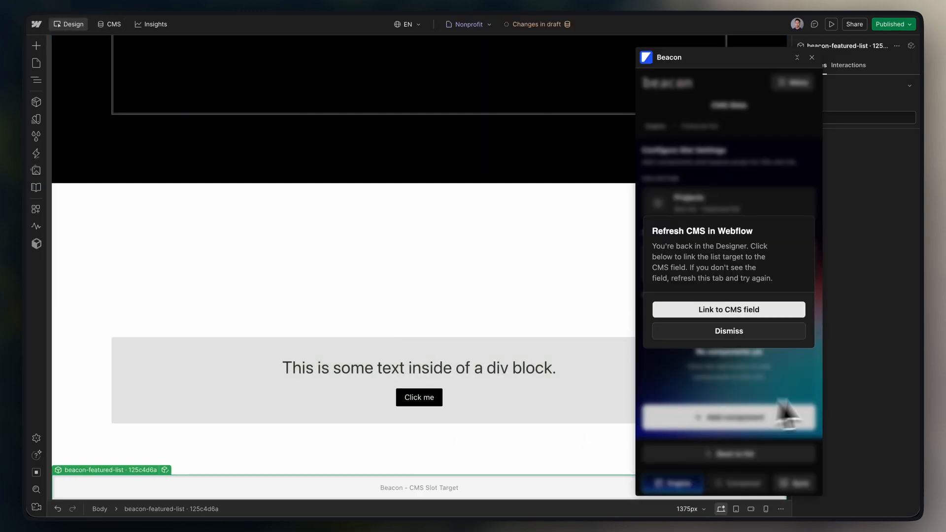
pyautogui.click(731, 310)
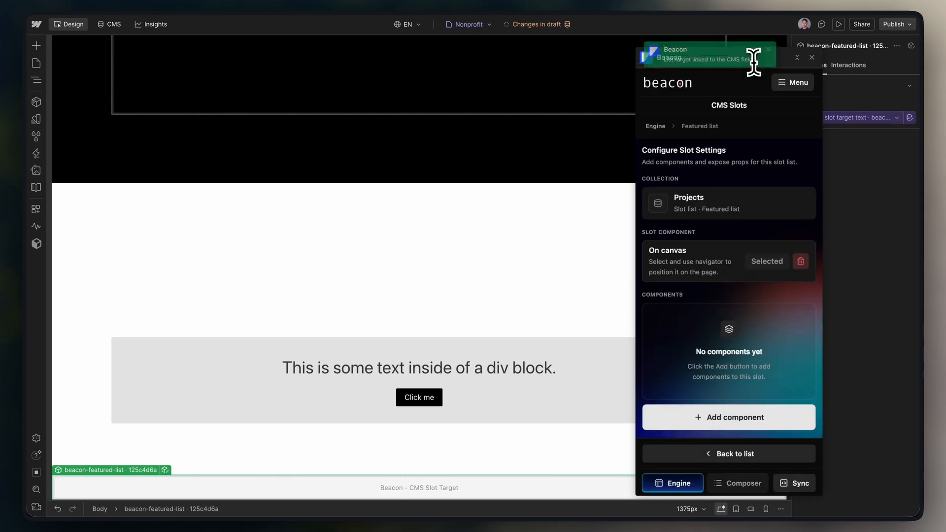
pyautogui.moveTo(755, 61); pyautogui.dragTo(654, 45)
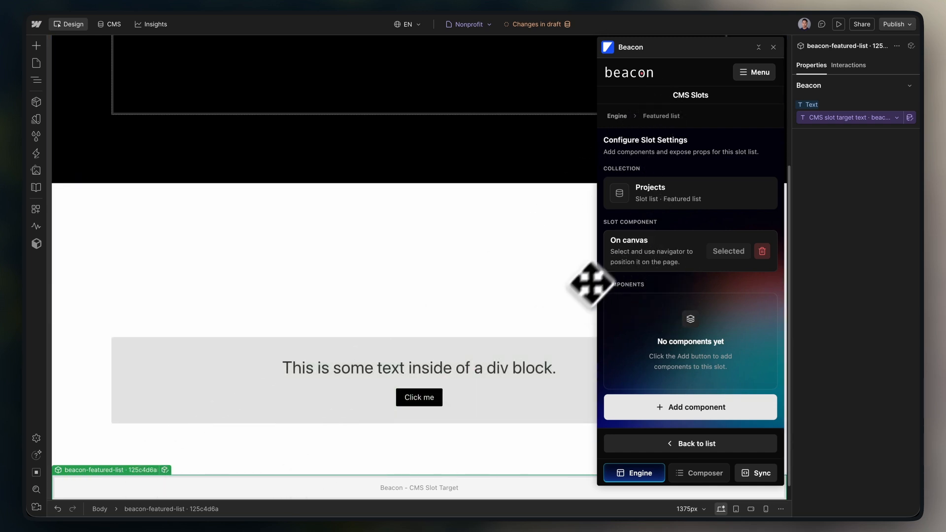
# - Move the beacon-featured-list component into the grid inside the page's second section
pyautogui.click(36, 79)
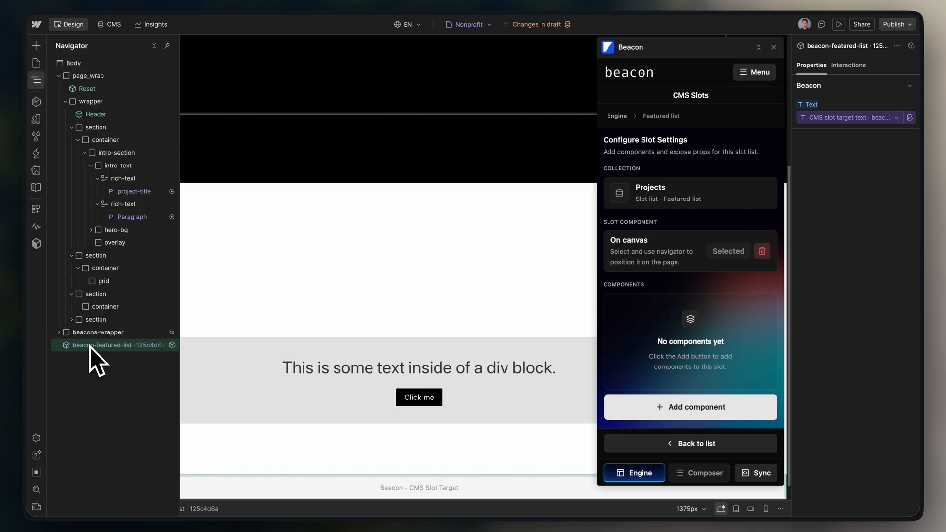
pyautogui.moveTo(89, 347); pyautogui.dragTo(122, 294)
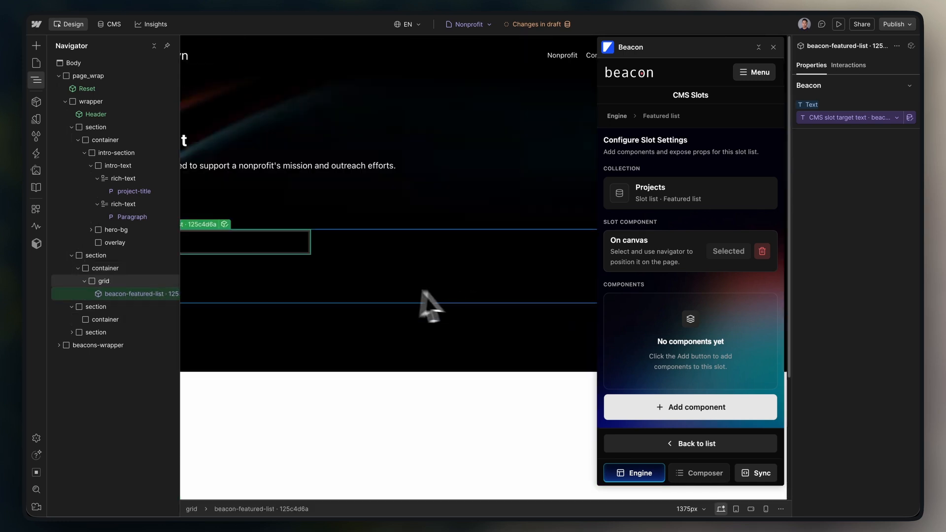
pyautogui.press('z')
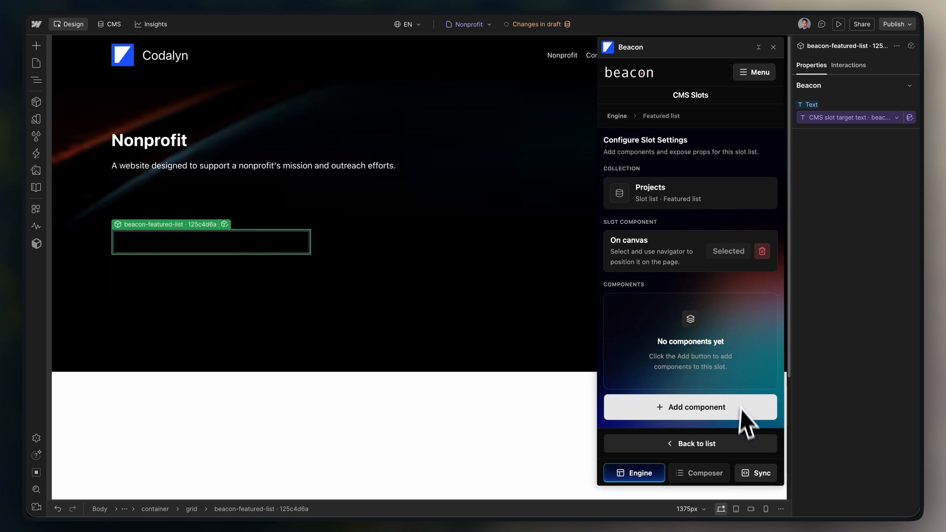
# - Add the Card component to the Featured list slot, exposing its Description, Image, Link and Title props
pyautogui.click(717, 414)
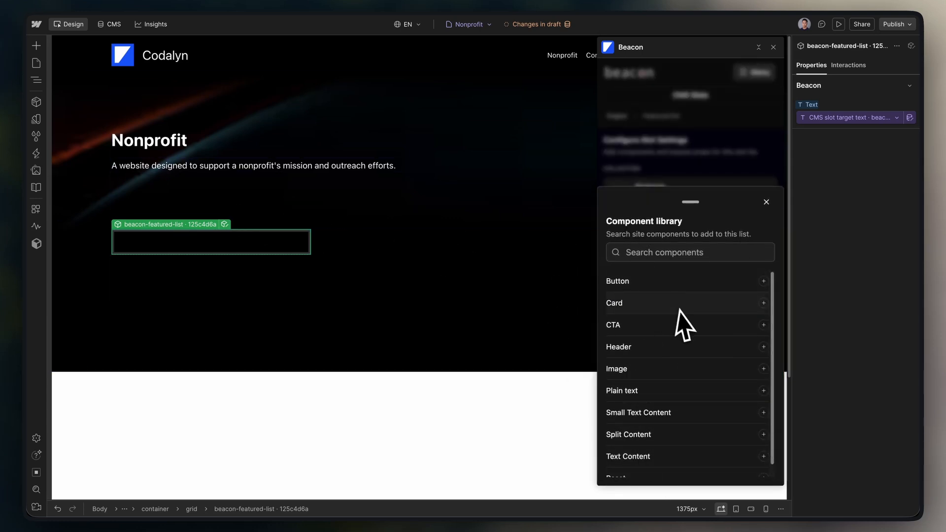
pyautogui.click(731, 304)
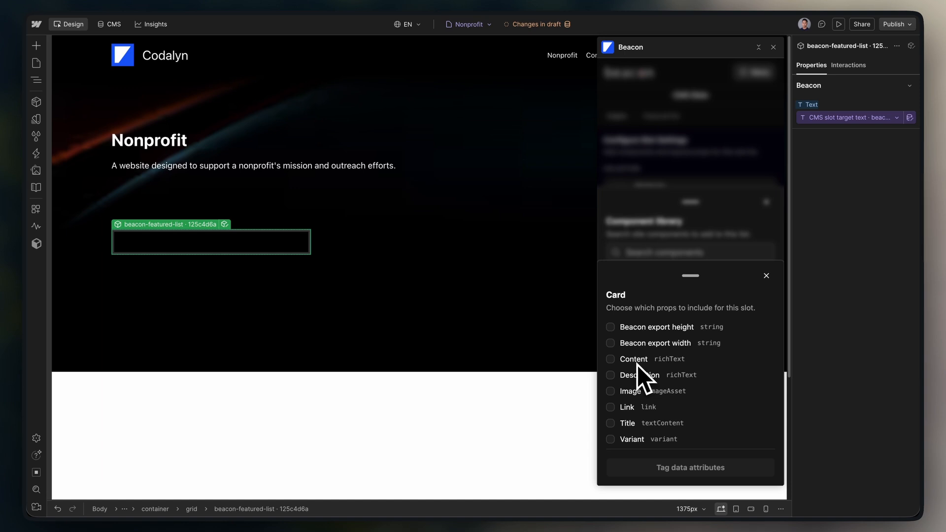
pyautogui.click(640, 377)
pyautogui.click(642, 391)
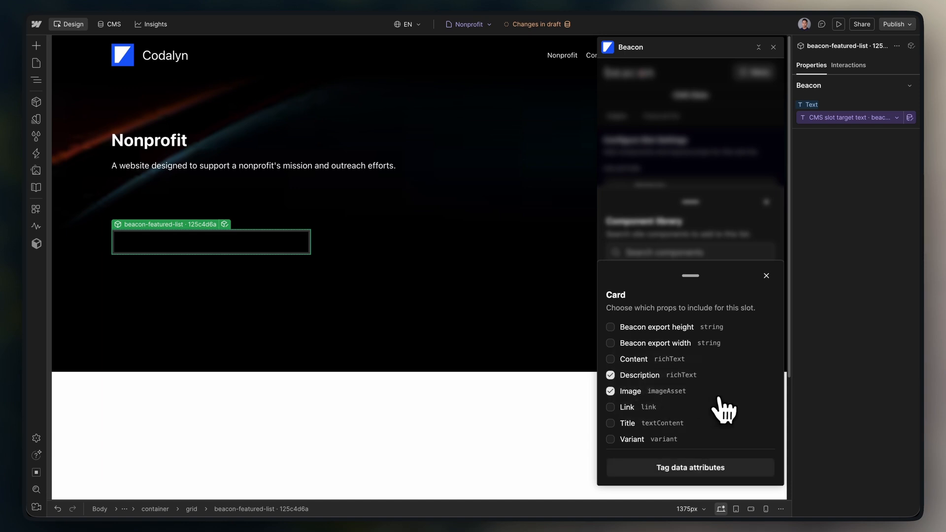
pyautogui.click(650, 409)
pyautogui.click(663, 423)
pyautogui.click(747, 469)
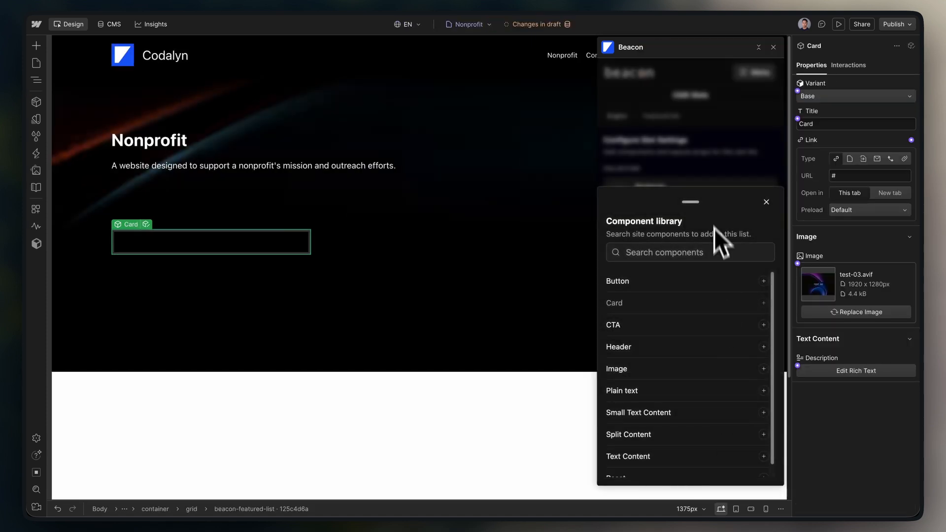
# - Add the CTA component to the Featured list slot, exposing its Link prop and the first text prop
pyautogui.click(682, 330)
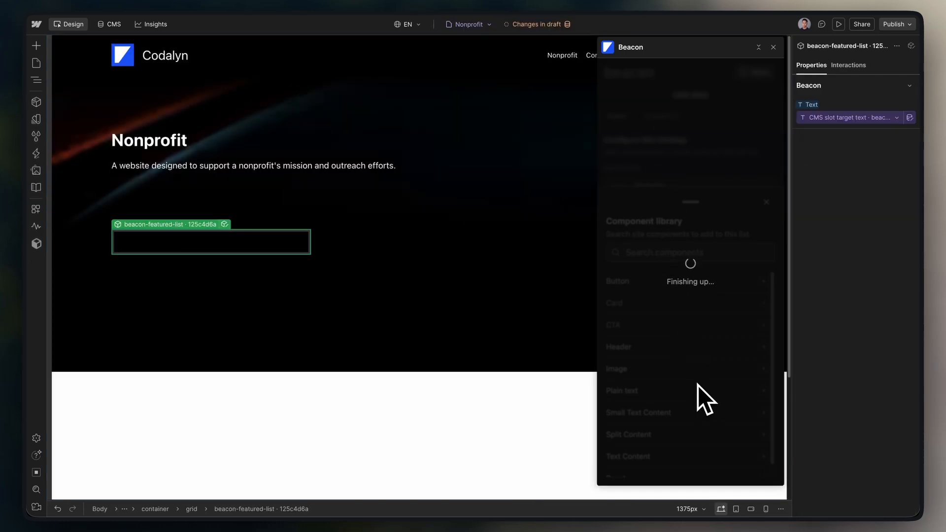
pyautogui.click(641, 408)
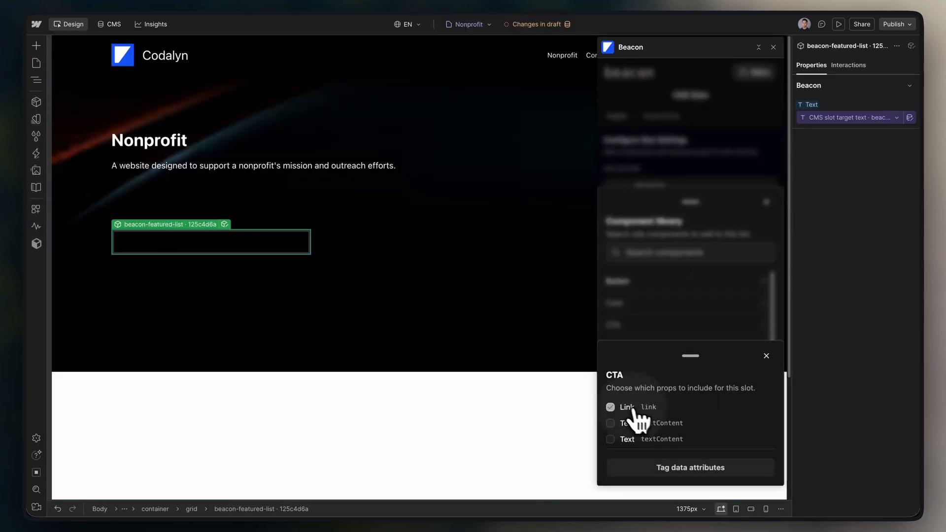
pyautogui.click(645, 423)
pyautogui.click(692, 467)
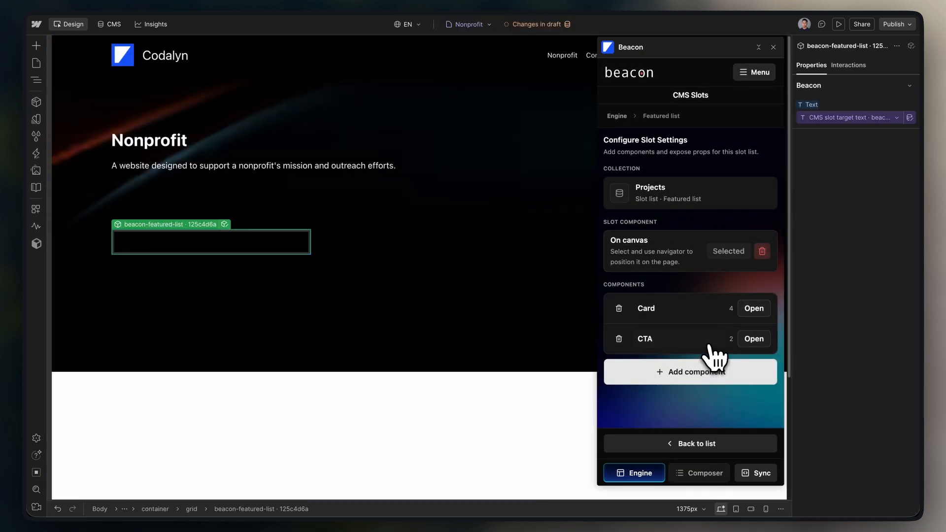
# - Add a Card to the Nonprofit entry's Featured list slot in the Composer and open its content for editing
pyautogui.click(705, 473)
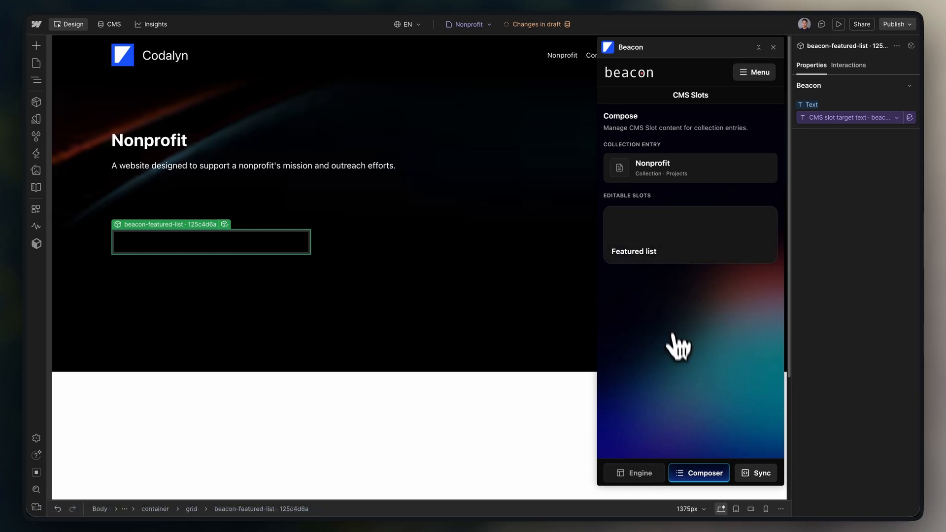
pyautogui.click(680, 253)
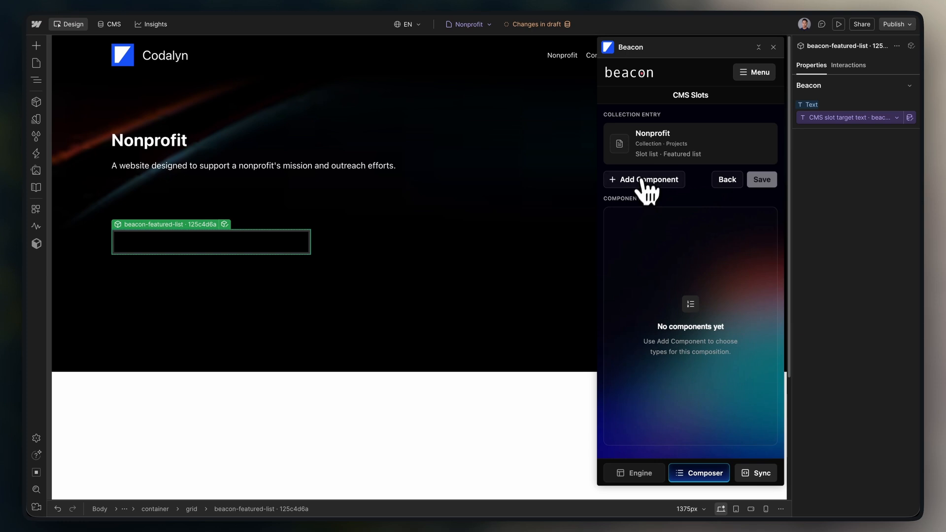
pyautogui.click(643, 180)
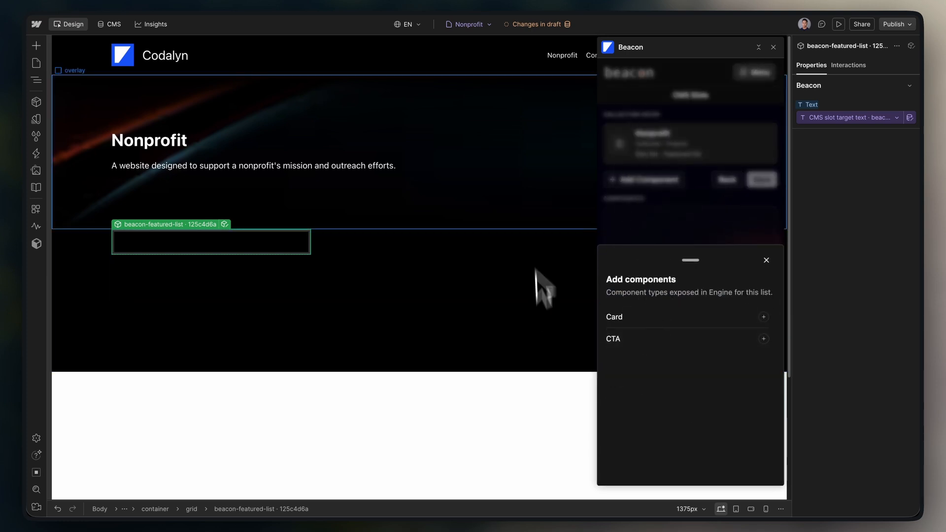
pyautogui.click(622, 318)
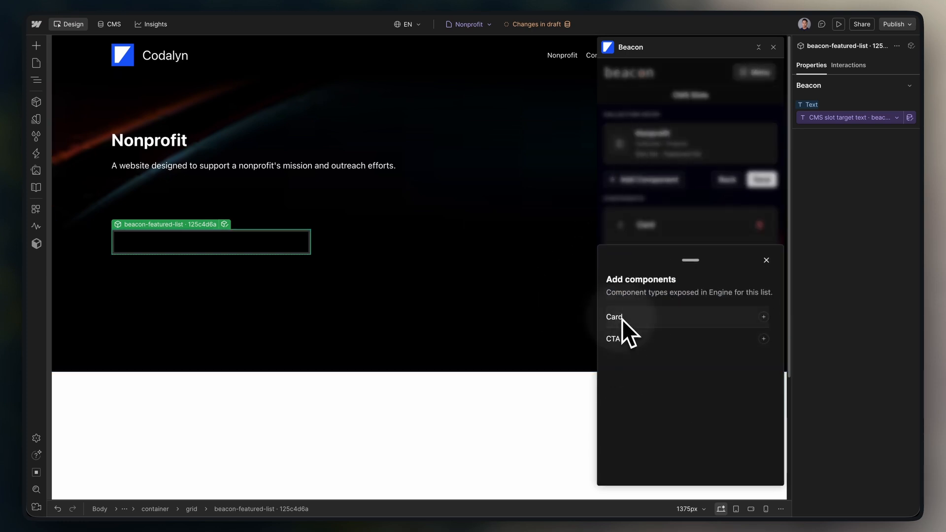
pyautogui.click(701, 223)
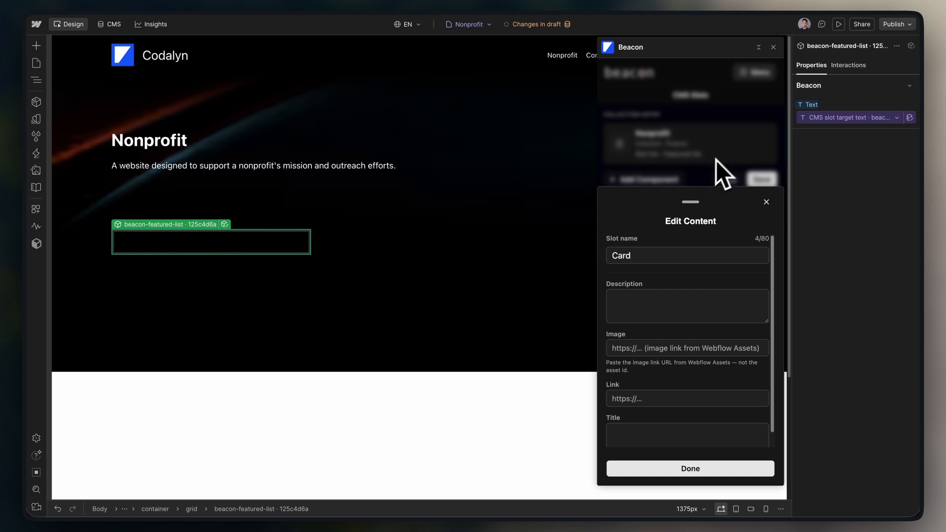
# - Enter the Card's description "Some description text here!" and use the copied asset link of test-02.webp as its image
pyautogui.click(666, 305)
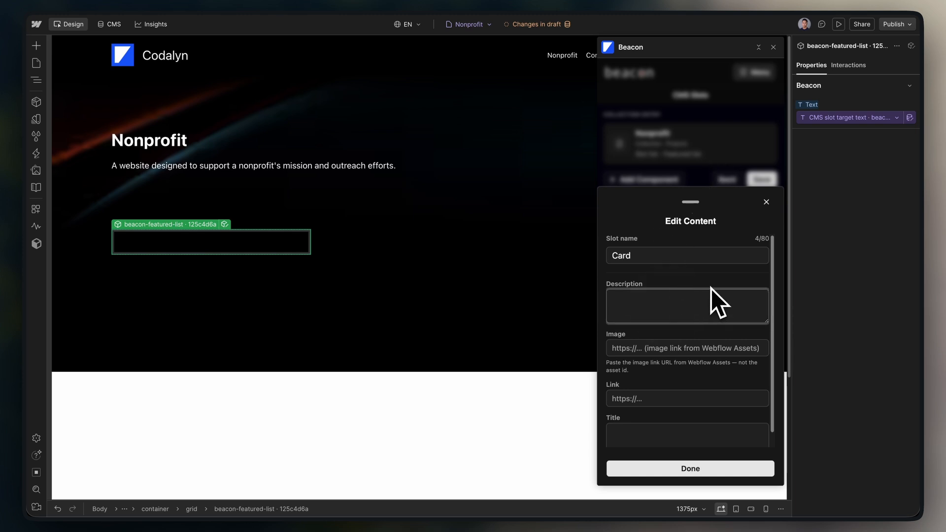
pyautogui.write('Some description text here!')
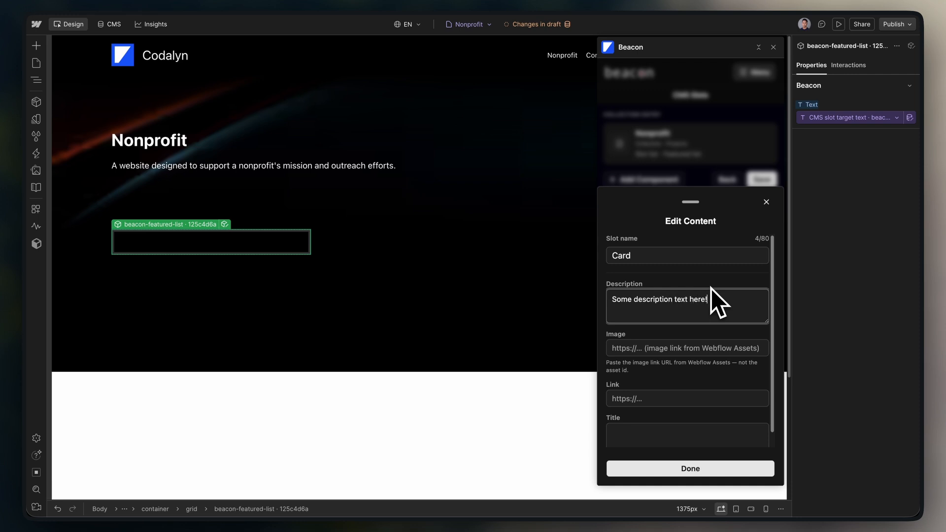
pyautogui.click(681, 344)
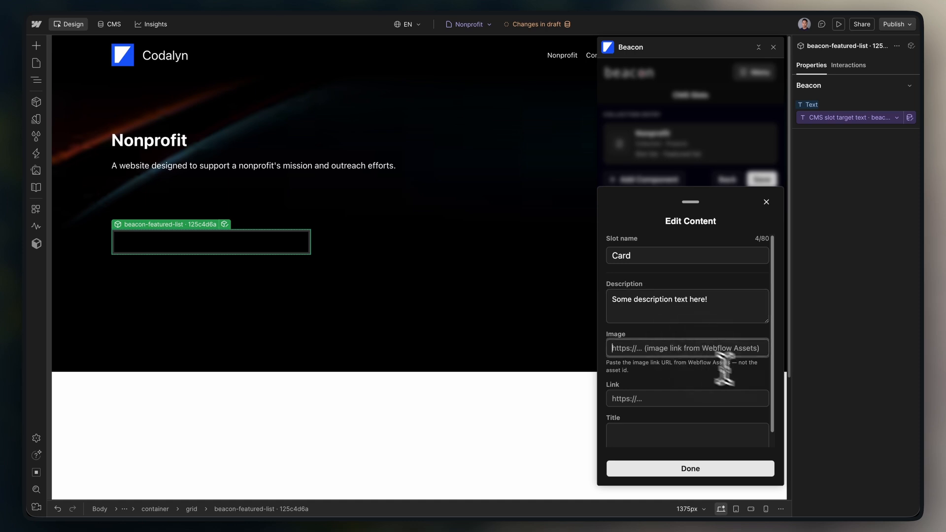
pyautogui.click(36, 171)
pyautogui.click(81, 158)
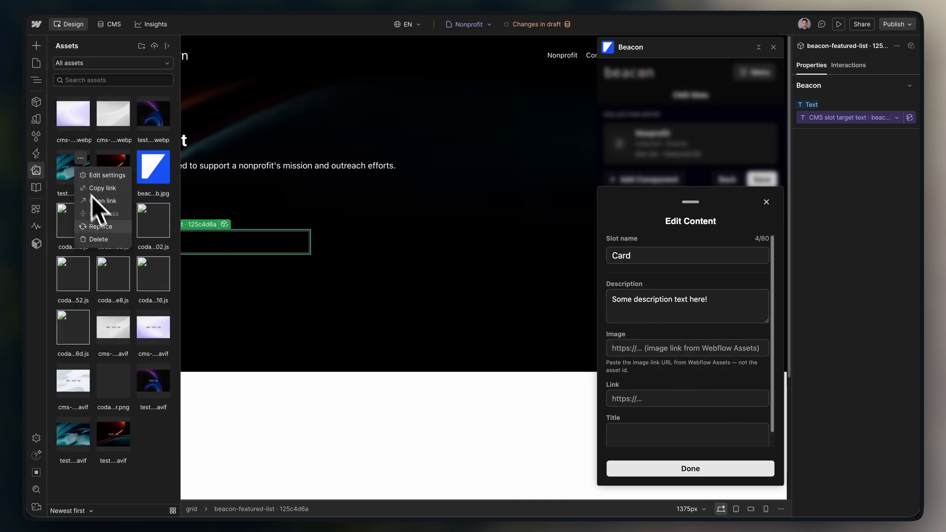
pyautogui.click(111, 189)
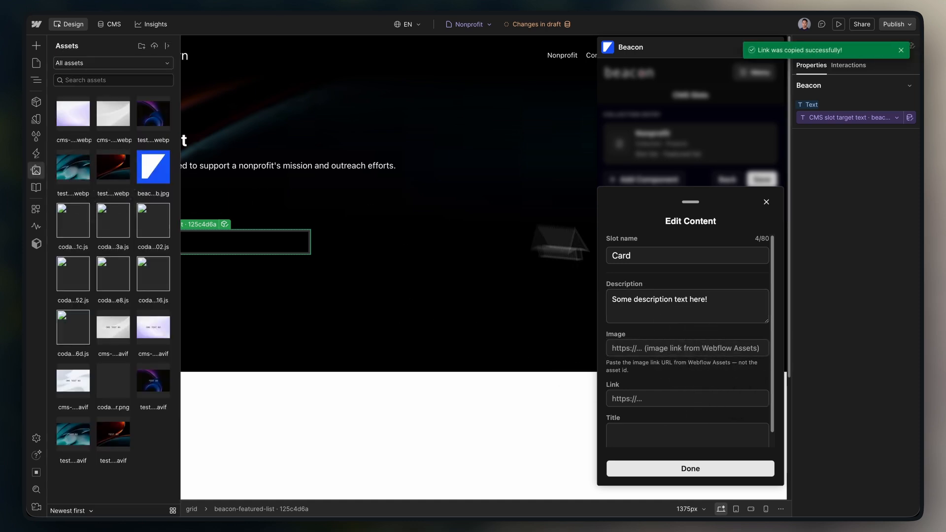
pyautogui.click(700, 348)
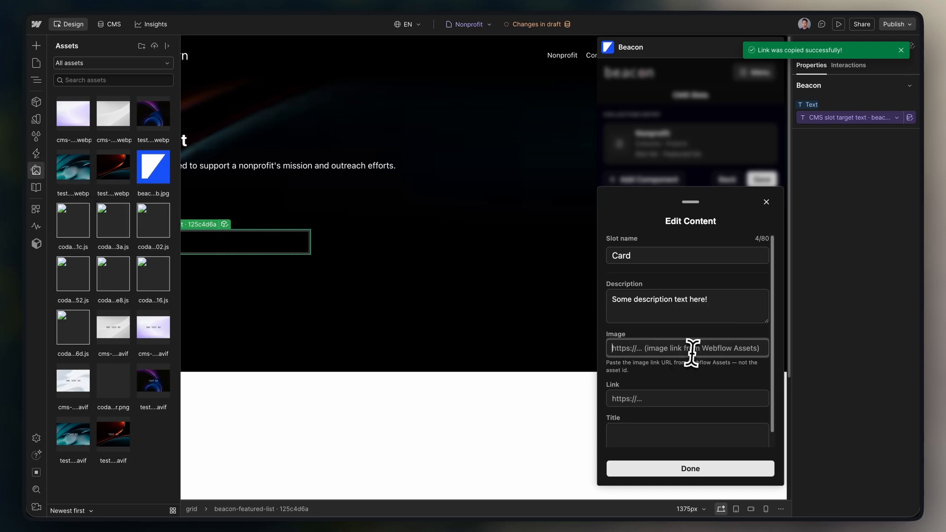
pyautogui.hotkey('ctrl', 'v')
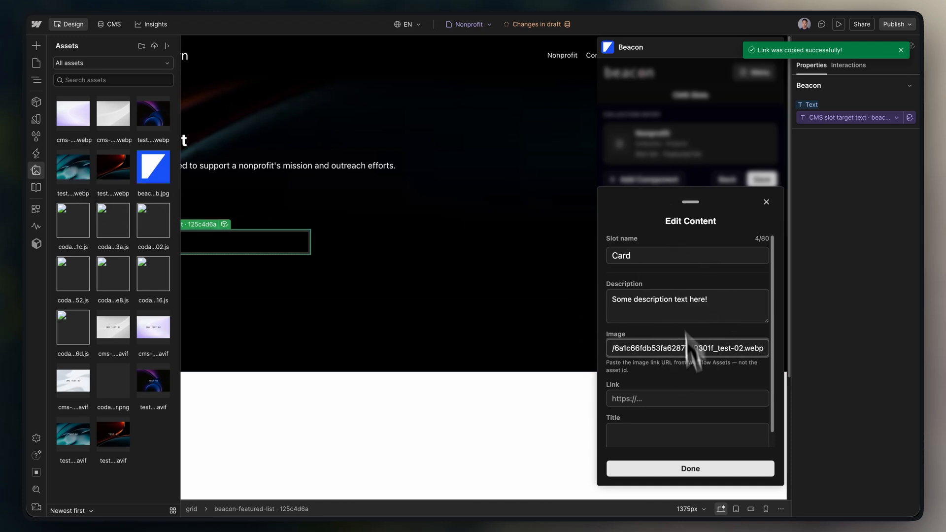
# - Copy the Portfolio entry's slug from the Projects collection and set the Card's link to portfolio-showcase
pyautogui.click(695, 399)
pyautogui.scroll(-1, 636, 390)
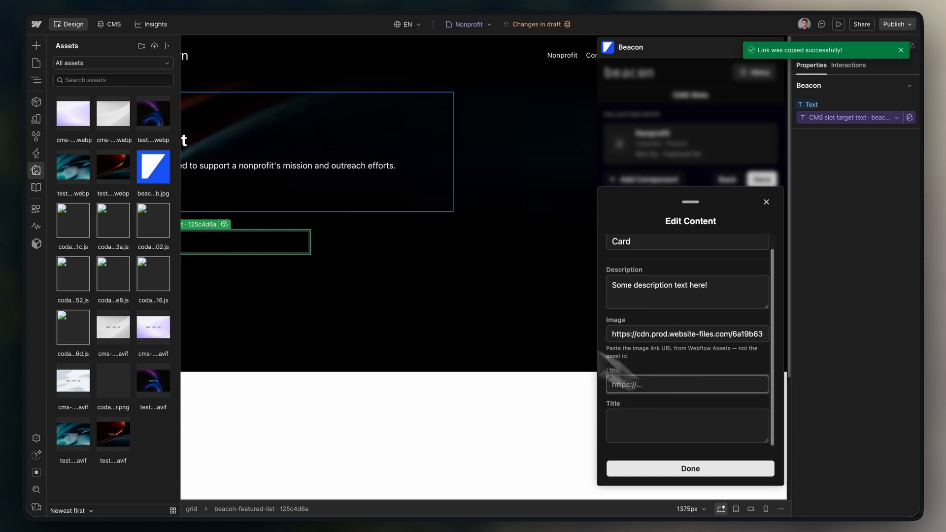
pyautogui.click(114, 27)
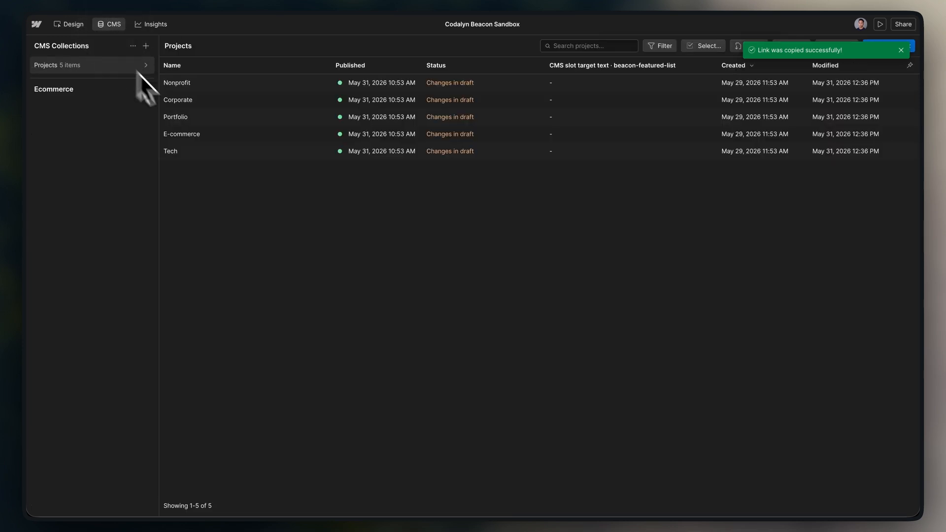
pyautogui.click(241, 121)
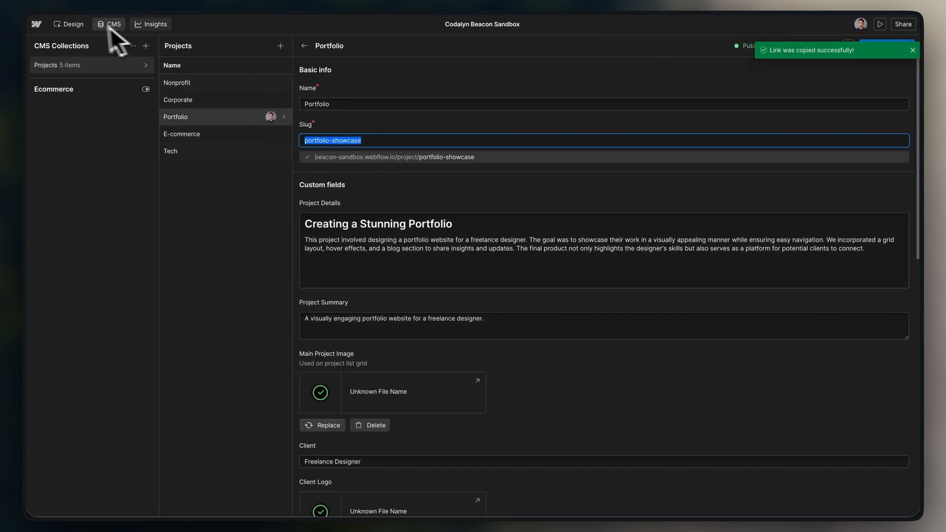
pyautogui.click(88, 28)
pyautogui.click(698, 383)
pyautogui.write('portfolio-showcase')
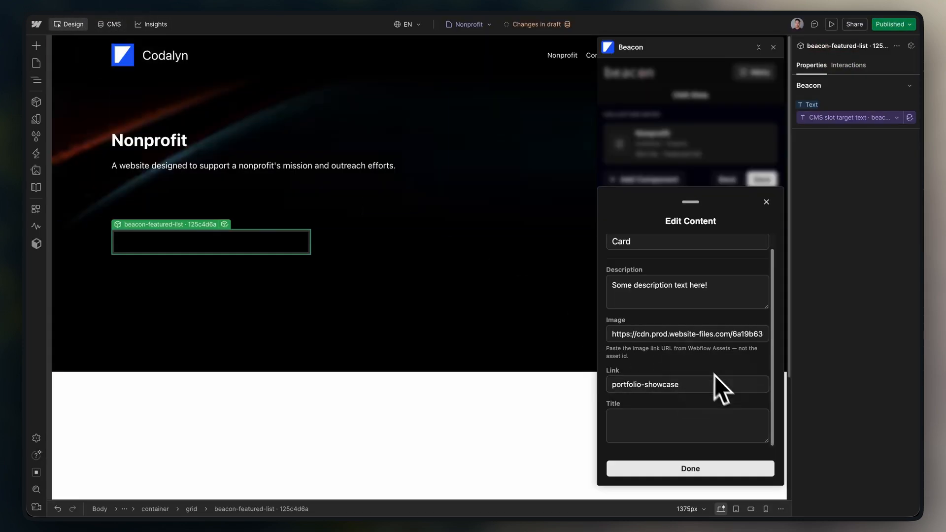
# - Title the Card "First Card Here" and finish editing its content
pyautogui.click(707, 420)
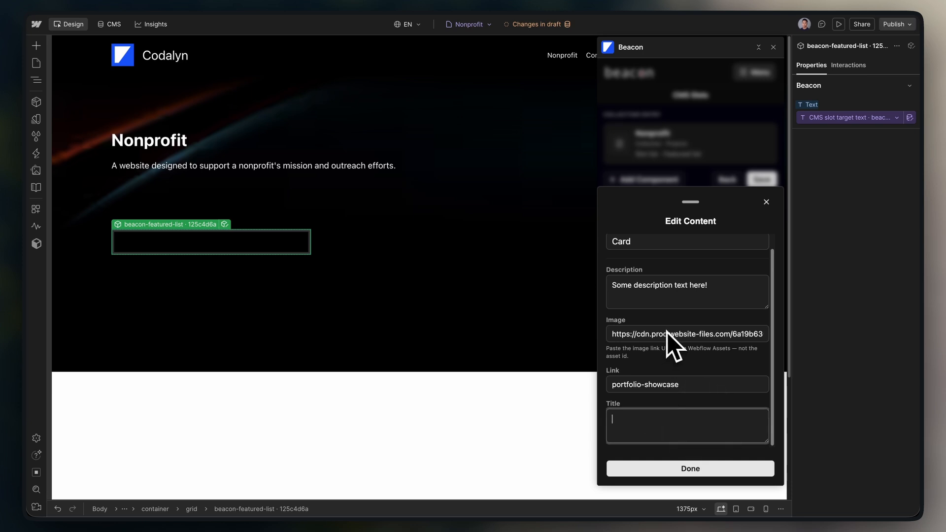
pyautogui.write('First Card Here')
pyautogui.scroll(1, 675, 340)
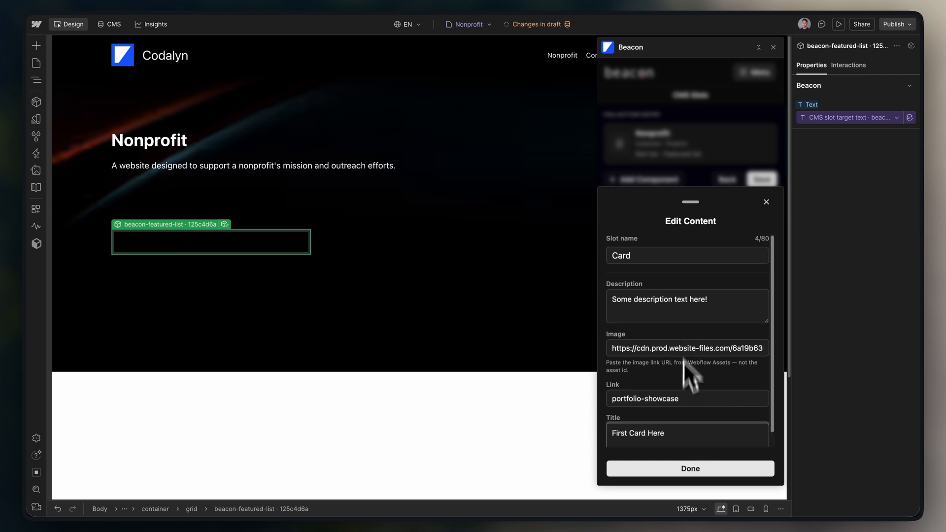
pyautogui.click(691, 469)
# - Add a second Card to the Nonprofit entry's Featured list, delete any surplus copy, and open its content
pyautogui.click(650, 180)
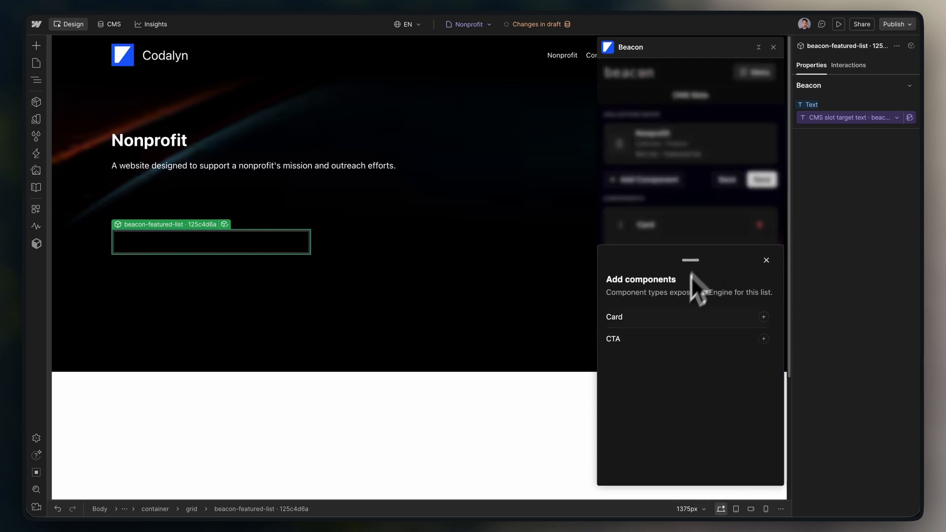
pyautogui.doubleClick(678, 316)
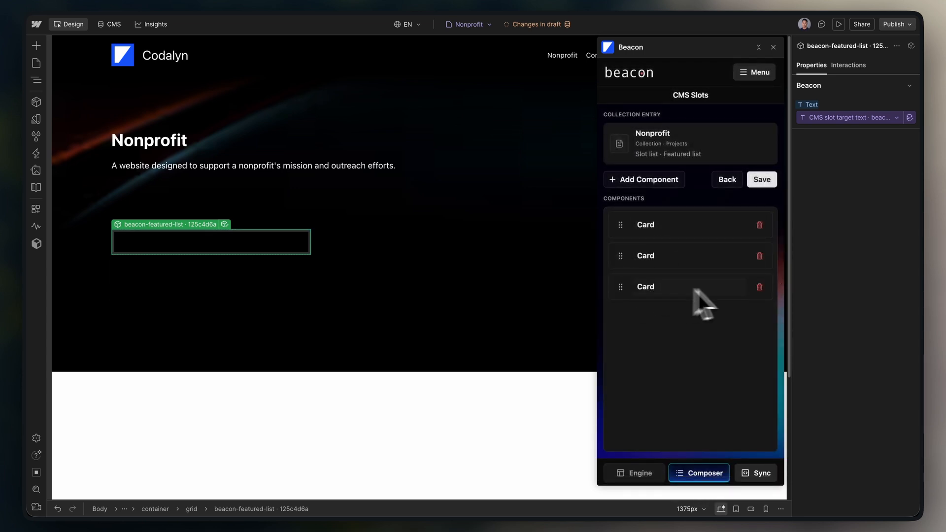
pyautogui.click(760, 286)
pyautogui.click(683, 256)
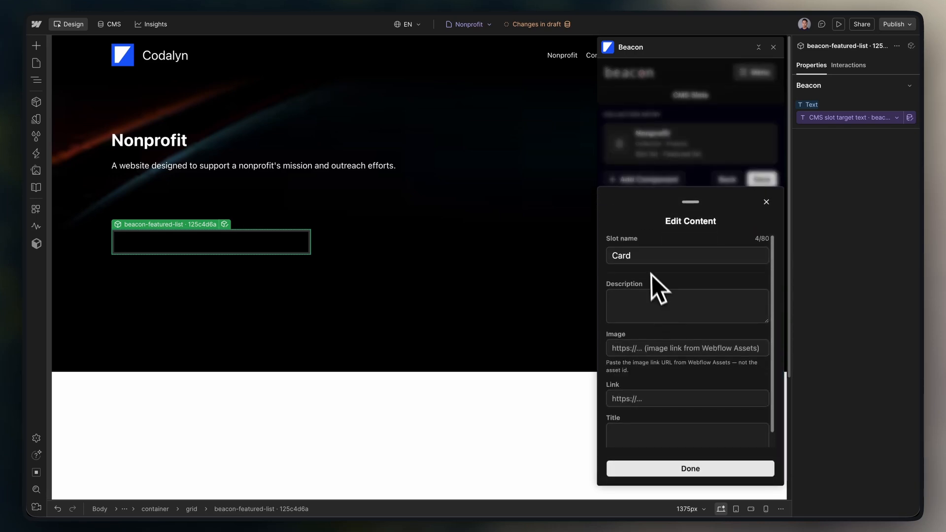
# - Name the second slot "Second Card", repeat that text four times as its description, and fetch its image link from the assets
pyautogui.doubleClick(653, 255)
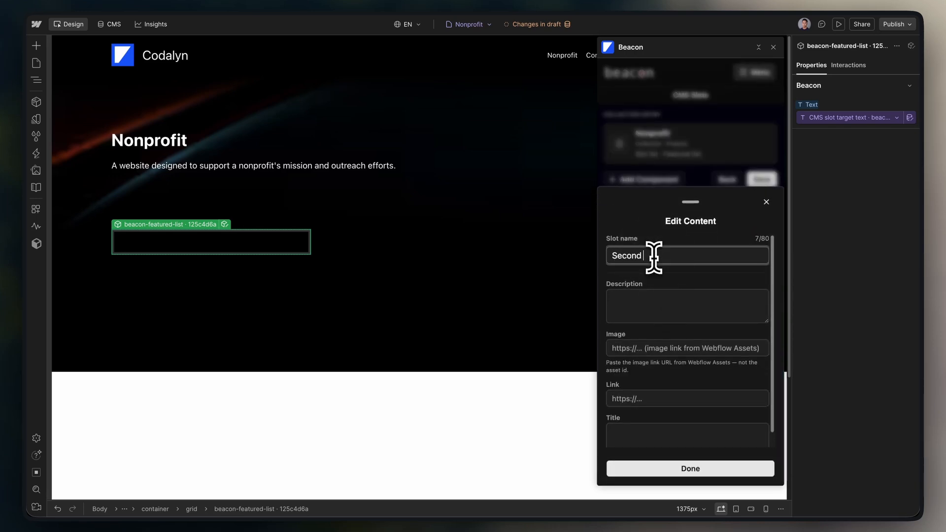
pyautogui.press('super+a')
pyautogui.press('super+c')
pyautogui.click(656, 301)
pyautogui.press('super+v')
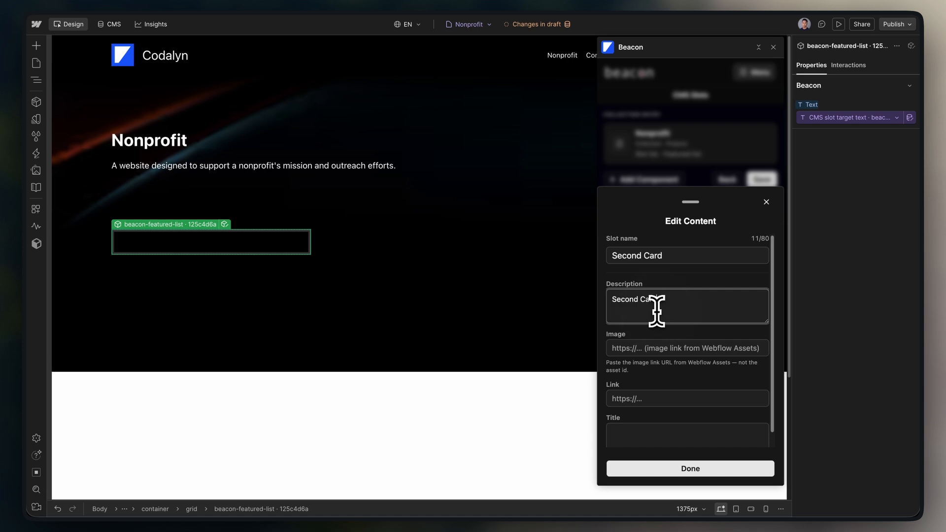
pyautogui.press('super+v')
pyautogui.press('super+v')
pyautogui.press('super+v')
pyautogui.click(654, 348)
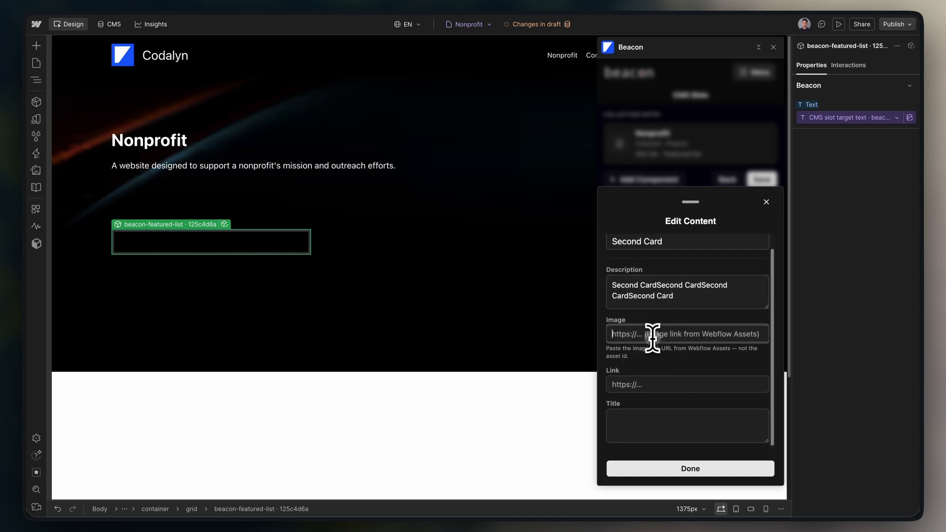
pyautogui.click(36, 171)
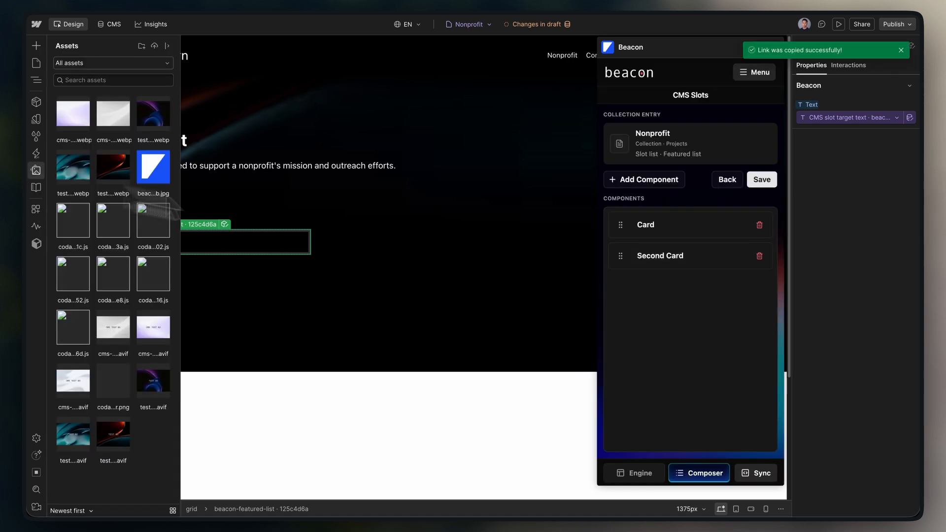
# - Add a CTA component below the two cards in the Nonprofit entry's Featured list
pyautogui.click(660, 180)
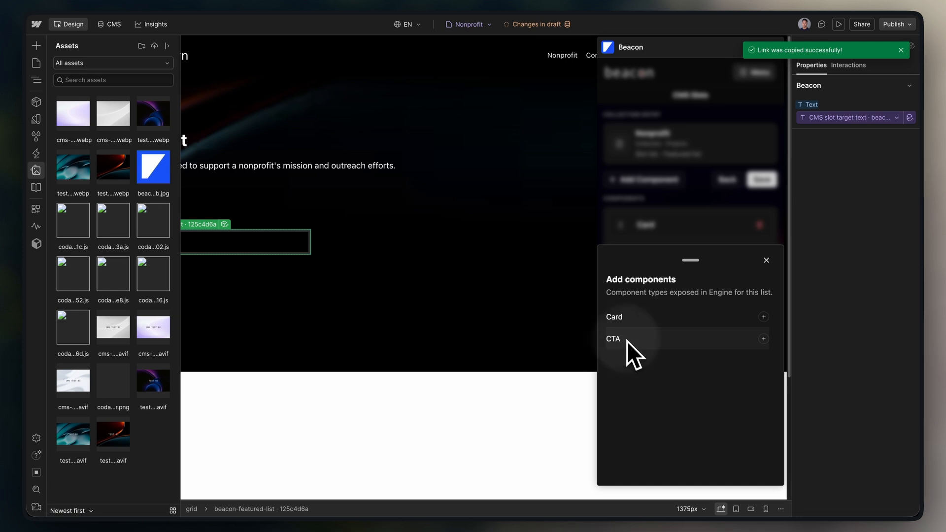
pyautogui.click(767, 261)
pyautogui.click(759, 318)
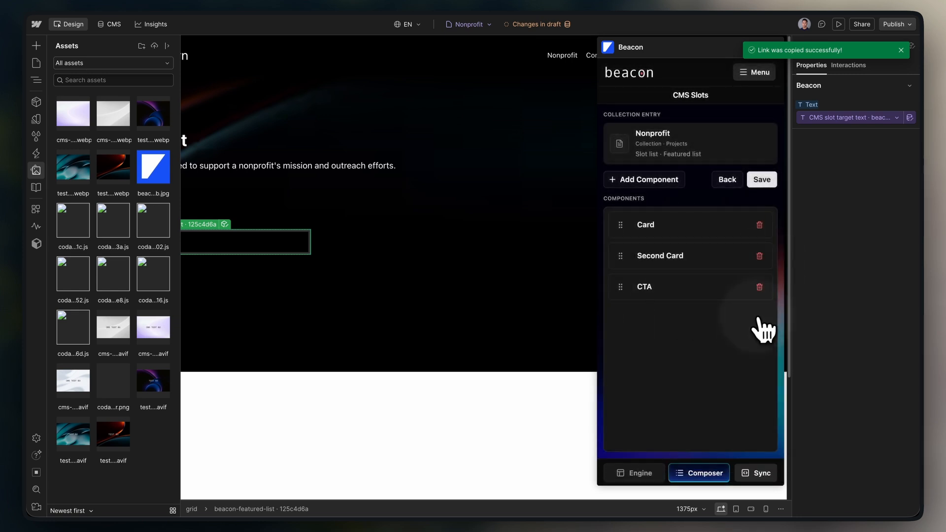
pyautogui.click(648, 291)
pyautogui.click(697, 377)
pyautogui.write('https')
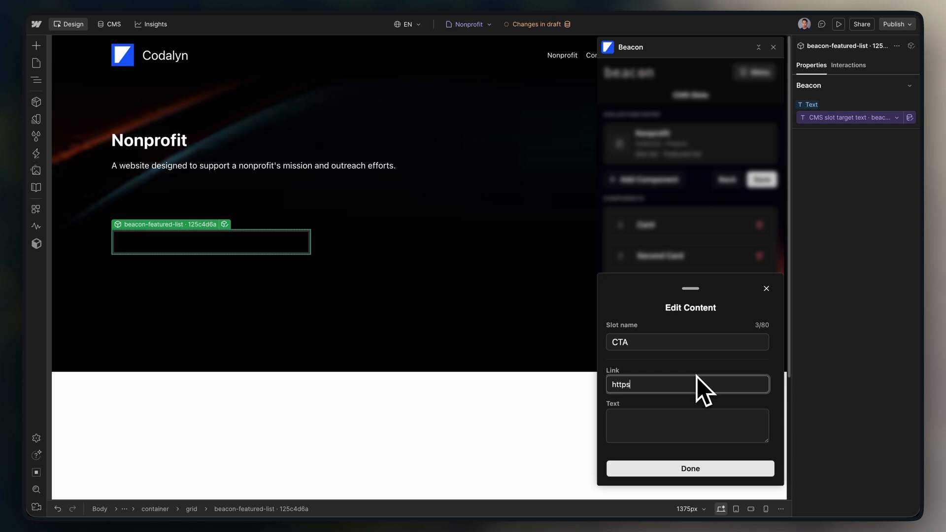
pyautogui.write('://google.com')
pyautogui.click(653, 417)
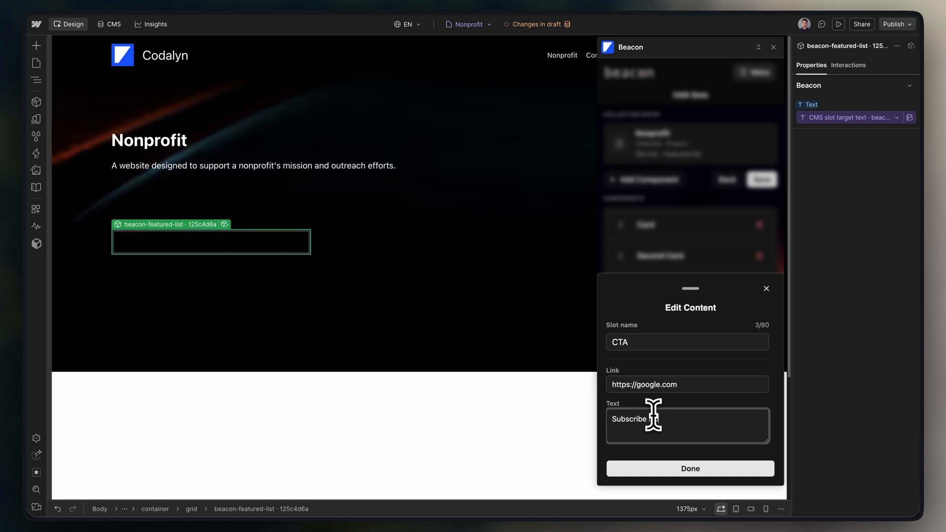
pyautogui.click(679, 469)
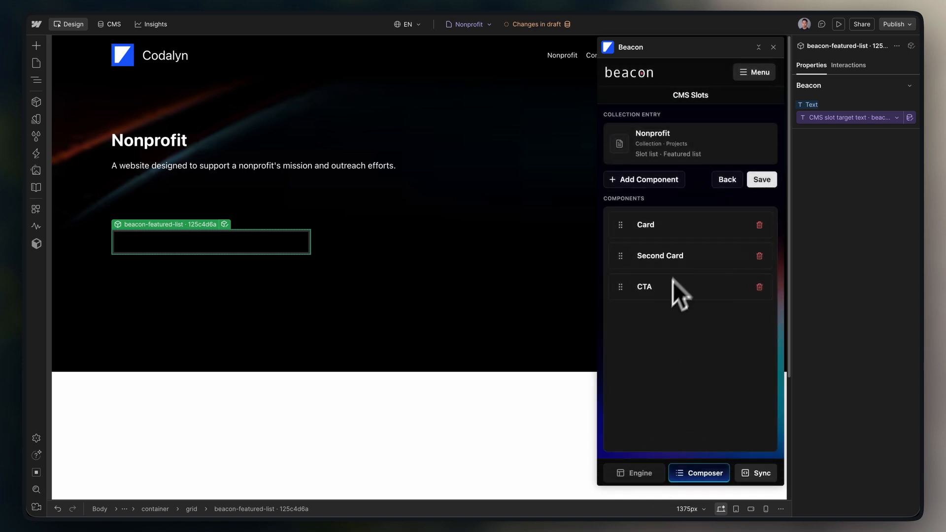
# - Save the Nonprofit entry's slot layout and publish the site to the beacon-sandbox.webflow.io staging domain
pyautogui.moveTo(621, 287)
pyautogui.mouseDown()
pyautogui.moveTo(617, 249)
pyautogui.moveTo(625, 287)
pyautogui.mouseUp()
pyautogui.click(762, 182)
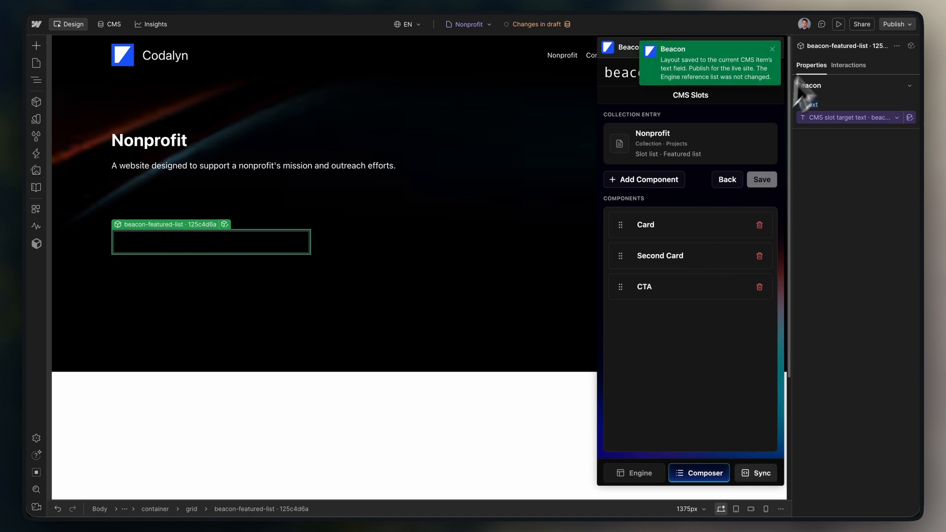
pyautogui.click(898, 24)
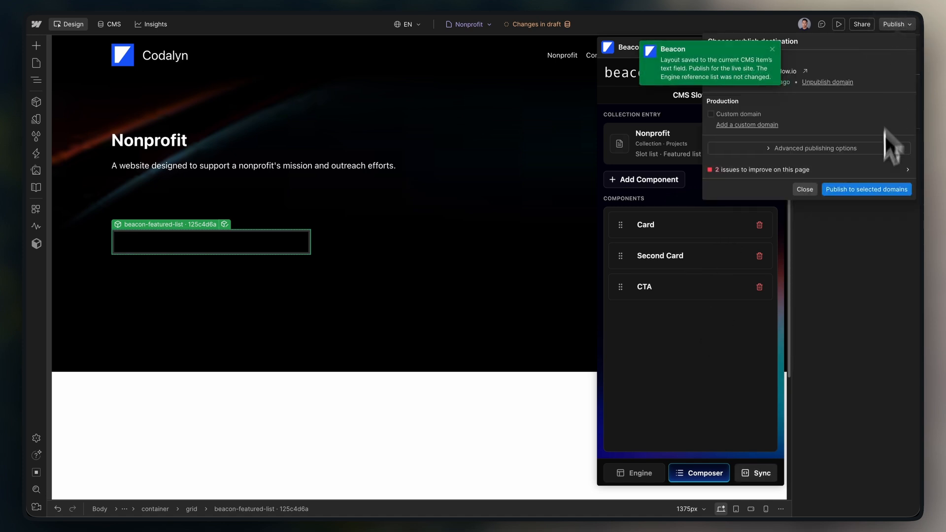
pyautogui.click(879, 195)
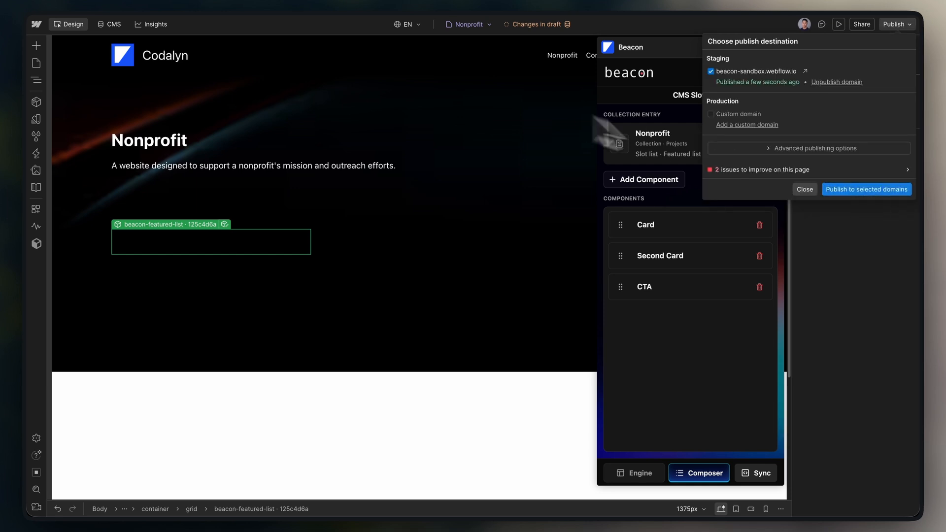
# - Check the published Nonprofit page's components and the Corporate Website Refresh page, and return to the canvas
pyautogui.click(805, 71)
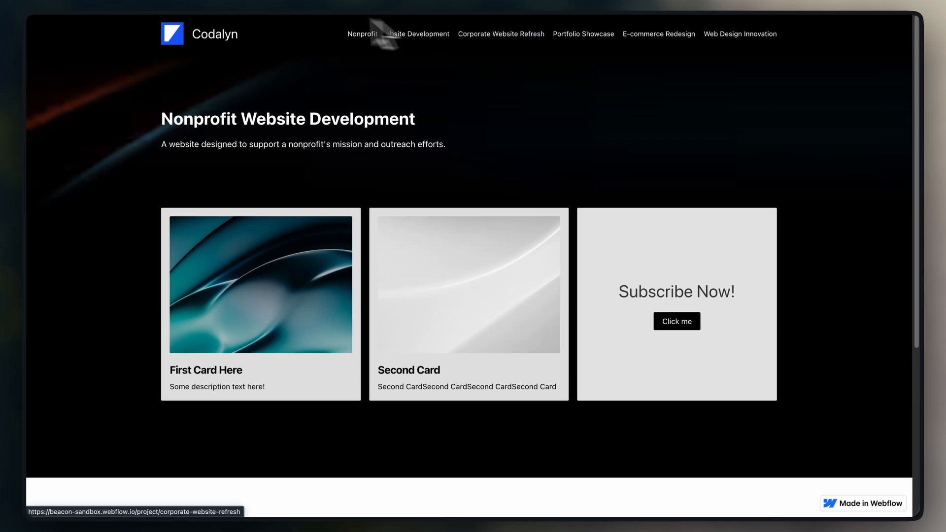
pyautogui.click(519, 48)
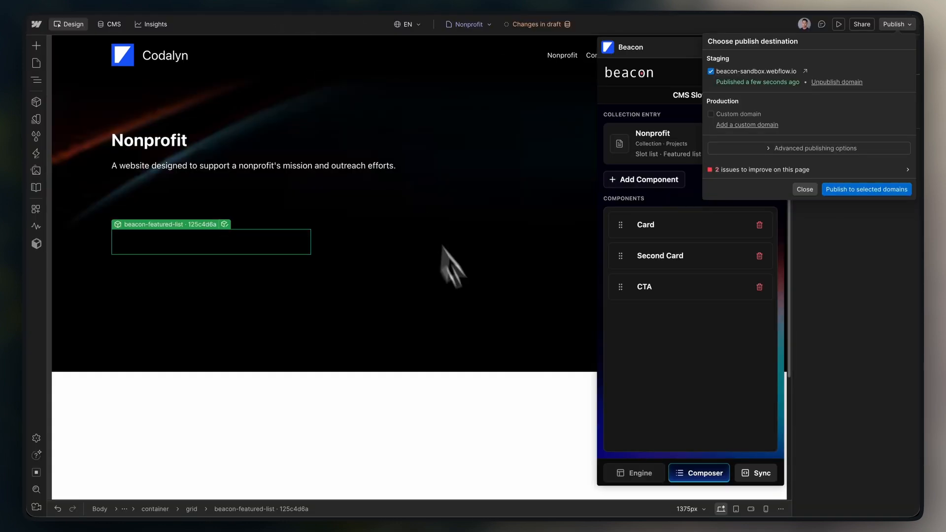
pyautogui.click(493, 332)
# - Set the variant of the Card inside beacons-wrapper's beacon_list to Compact
pyautogui.scroll(-3, 385, 392)
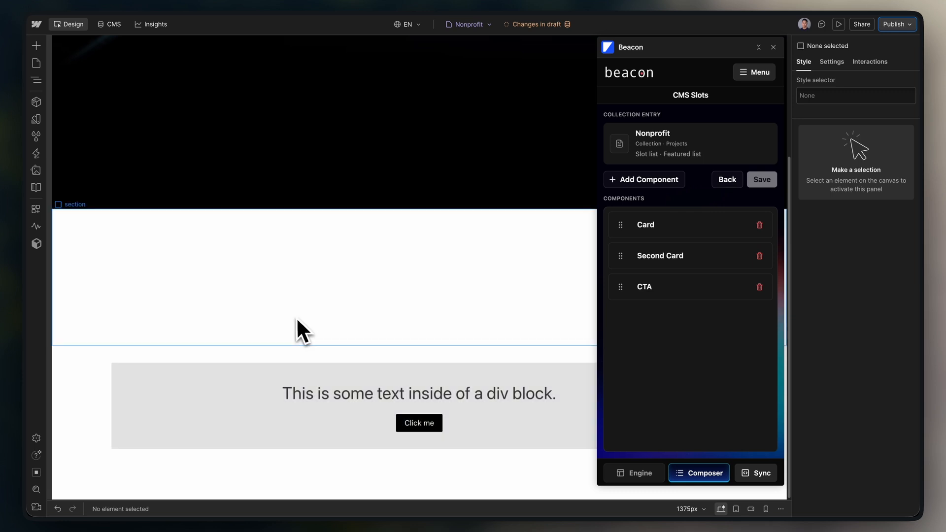
pyautogui.click(297, 318)
pyautogui.press('z')
pyautogui.click(63, 346)
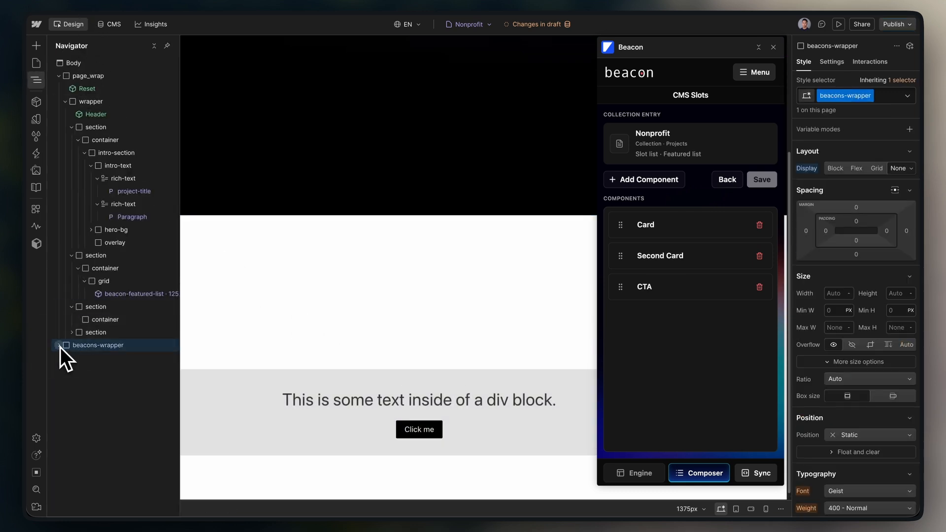
pyautogui.click(61, 362)
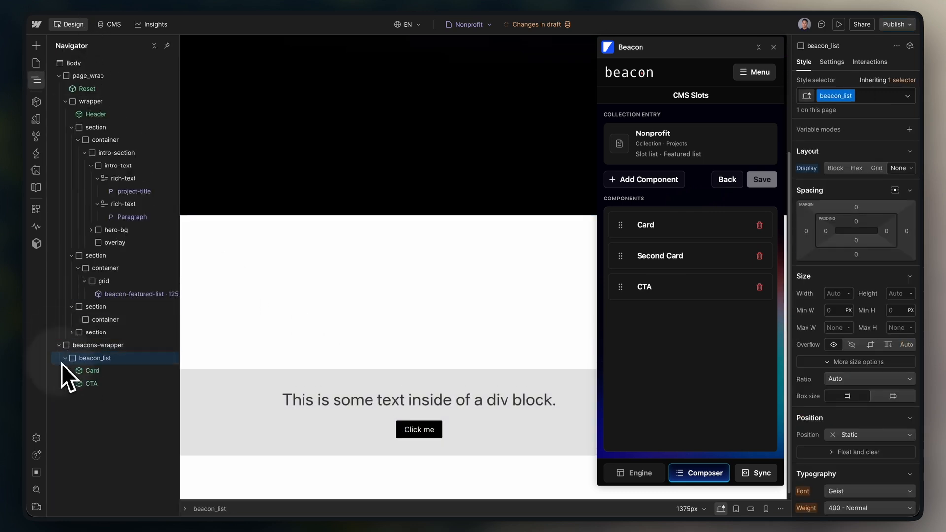
pyautogui.click(102, 373)
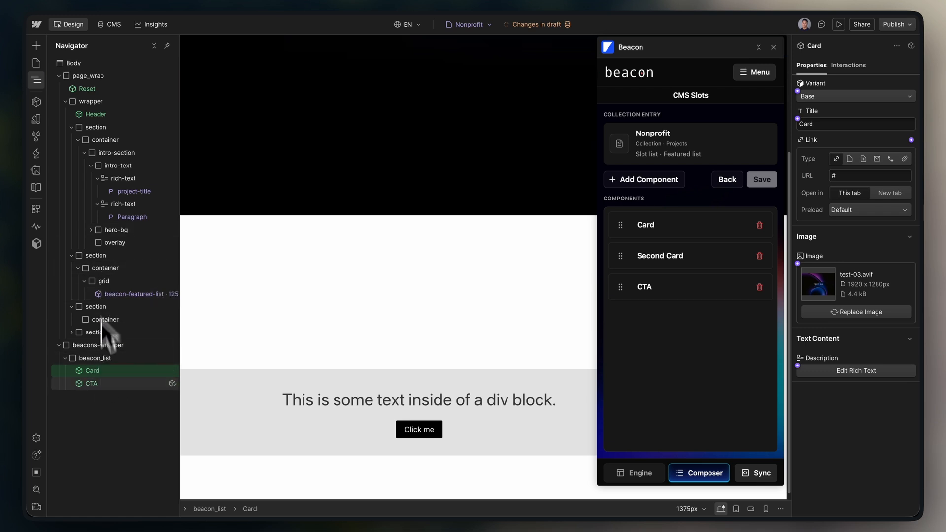
pyautogui.click(842, 98)
pyautogui.click(843, 105)
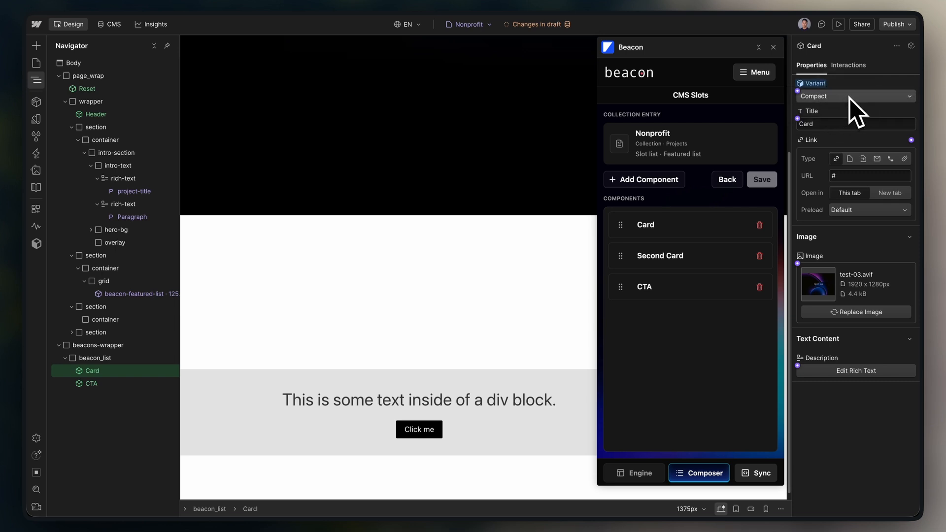
# - Clear the title of the Card in beacon_list and connect its image to the Projects collection's Client Logo field
pyautogui.doubleClick(835, 125)
pyautogui.press('BackSpace')
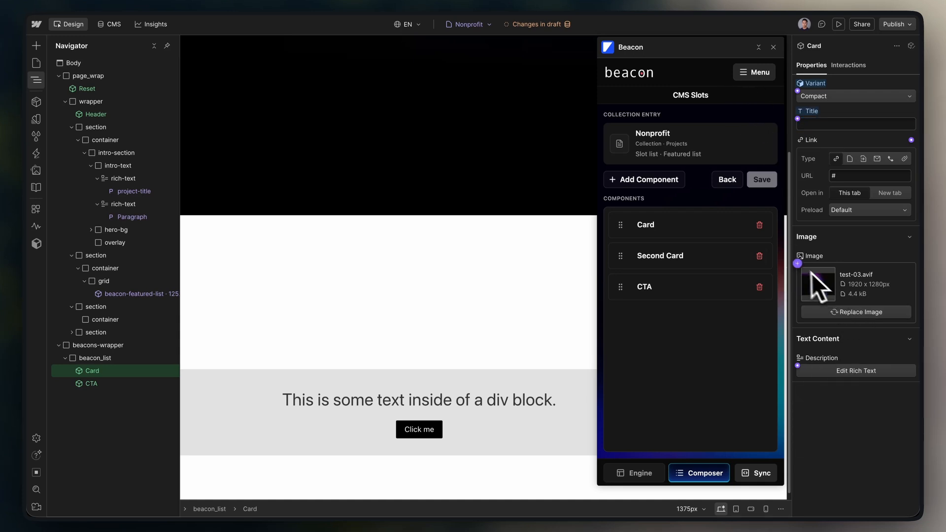
pyautogui.click(798, 264)
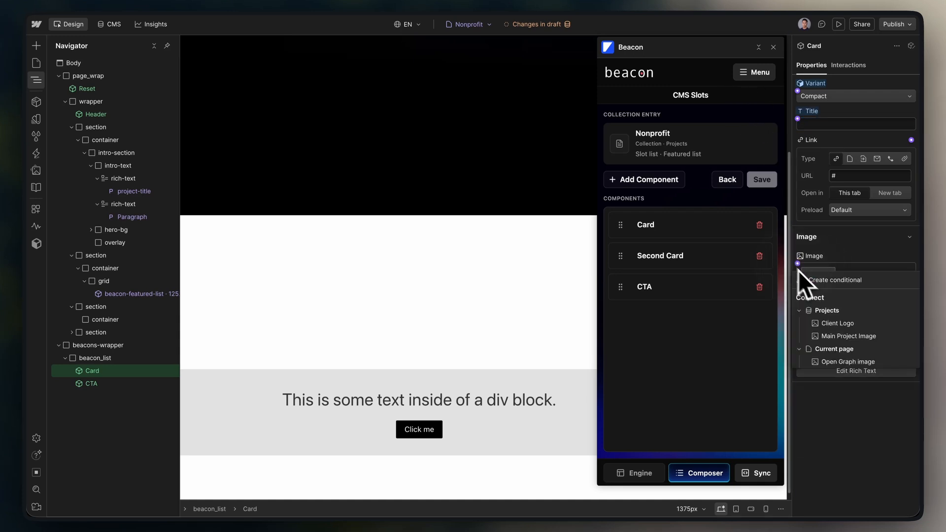
pyautogui.click(847, 325)
# - Publish the site to the beacon-sandbox.webflow.io staging domain and open the live Nonprofit Website Development page
pyautogui.click(898, 24)
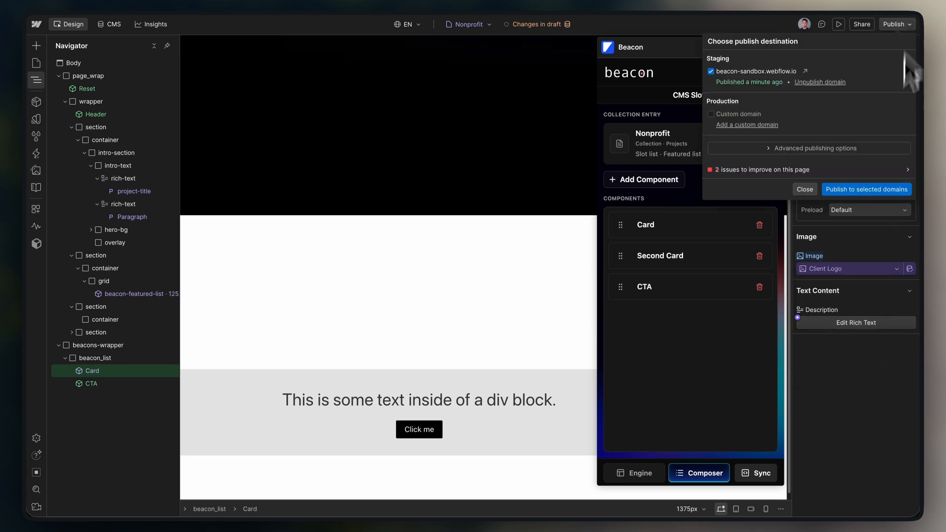
pyautogui.click(871, 187)
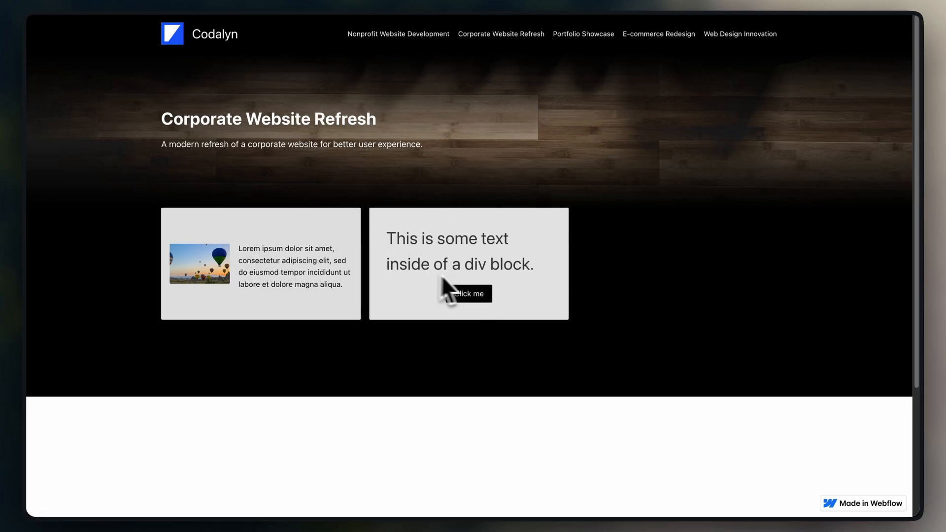
pyautogui.click(398, 34)
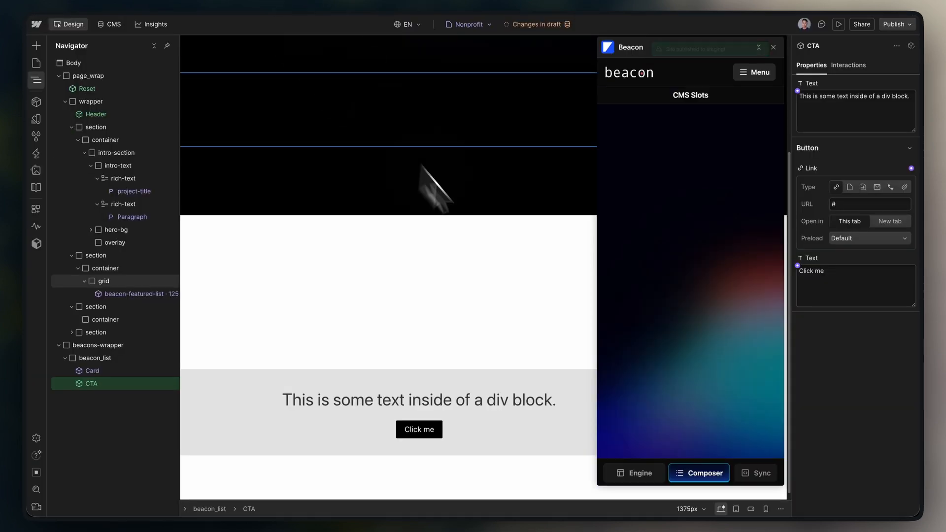
# - Inspect the grid on the Nonprofit page and the beacon-featured-list component nested inside it
pyautogui.click(524, 292)
pyautogui.scroll(3, 524, 292)
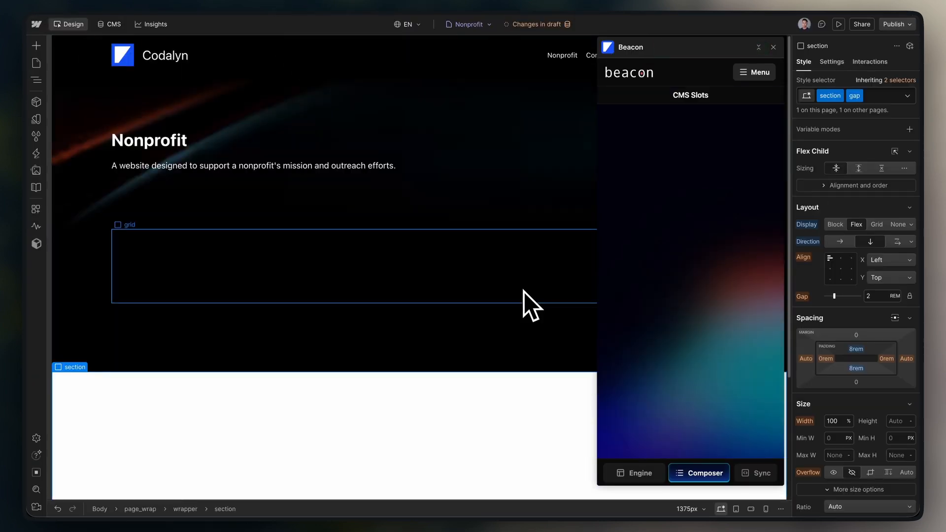
pyautogui.press('Escape')
pyautogui.click(348, 270)
pyautogui.press('z')
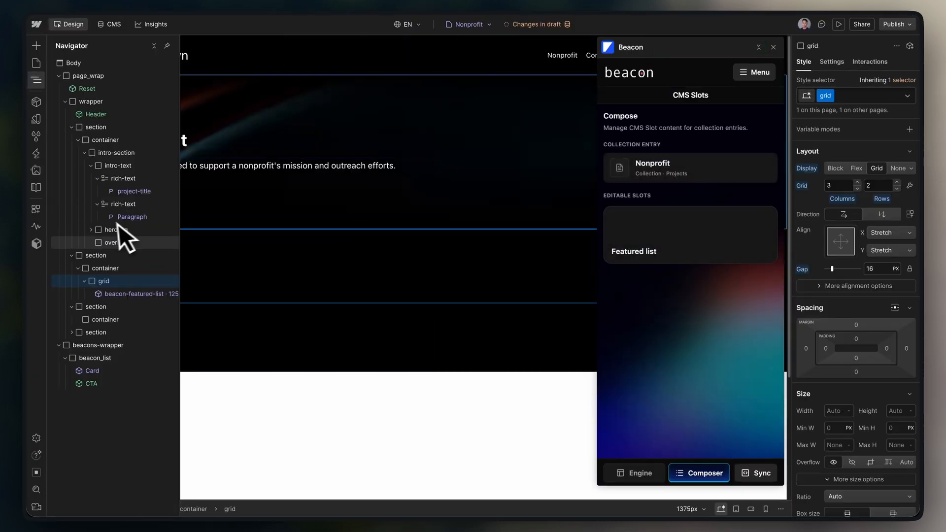
pyautogui.click(116, 299)
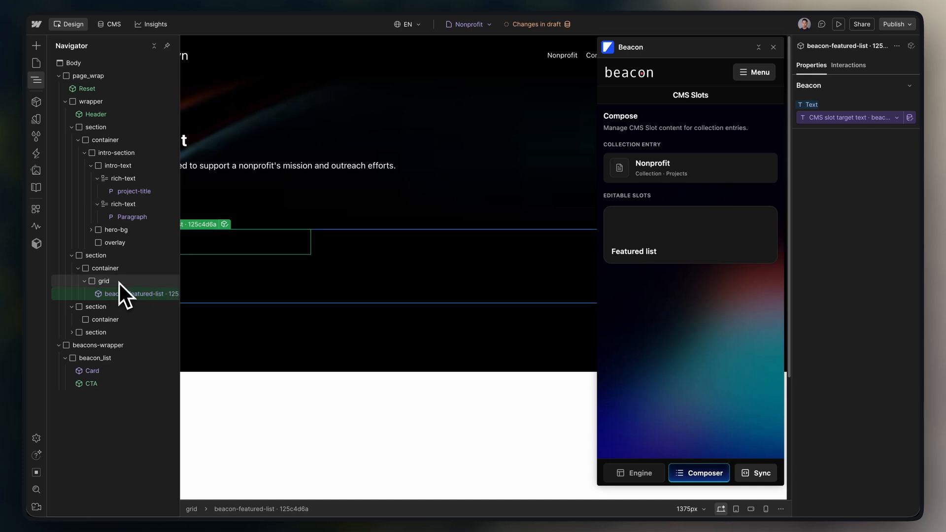
pyautogui.click(119, 283)
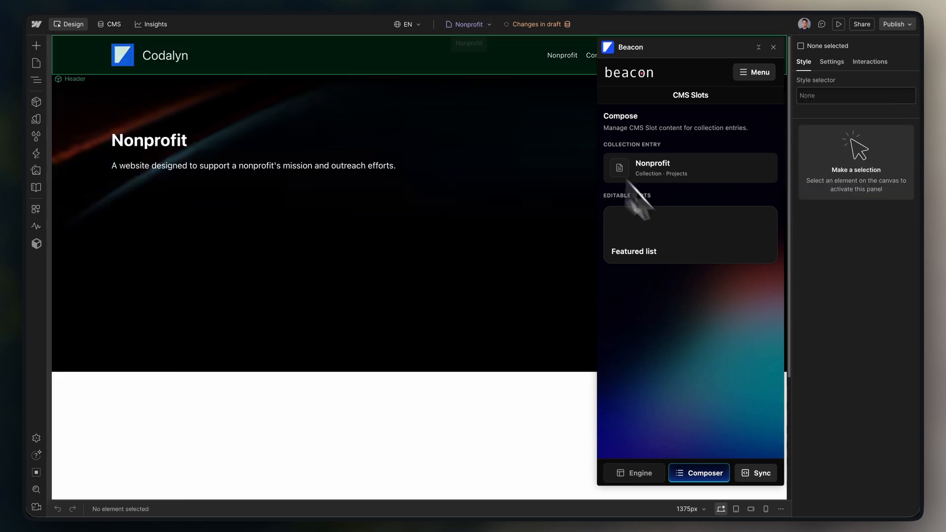
# - Open the Featured list slot in Beacon's Composer and switch the template page to the Corporate entry
pyautogui.click(641, 219)
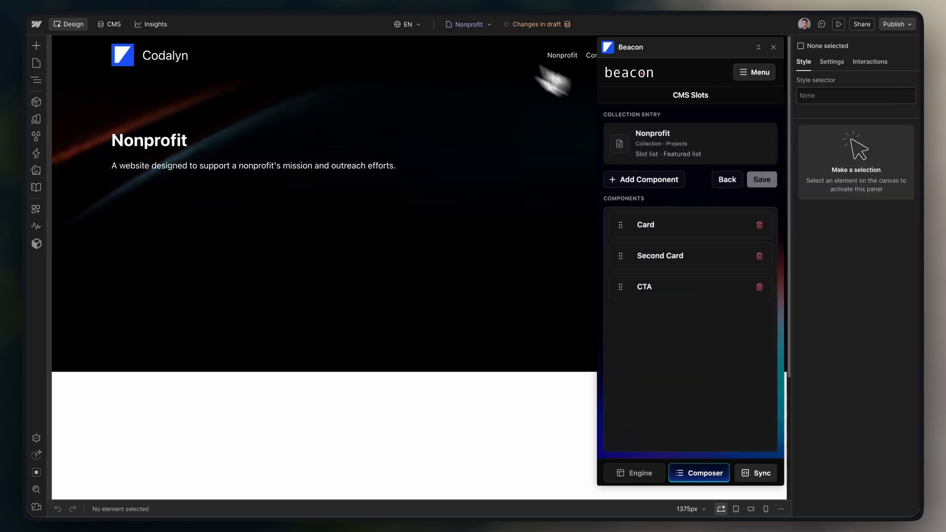
pyautogui.click(465, 26)
pyautogui.click(507, 89)
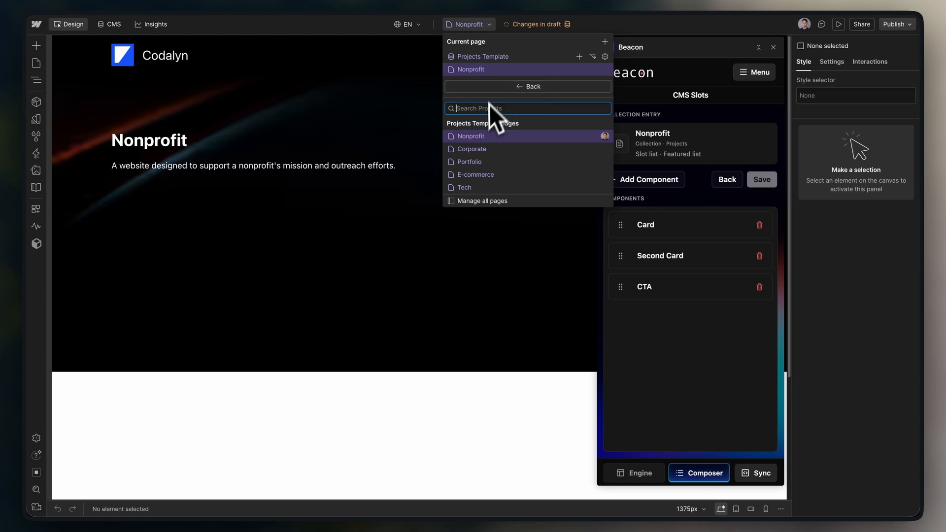
pyautogui.click(481, 148)
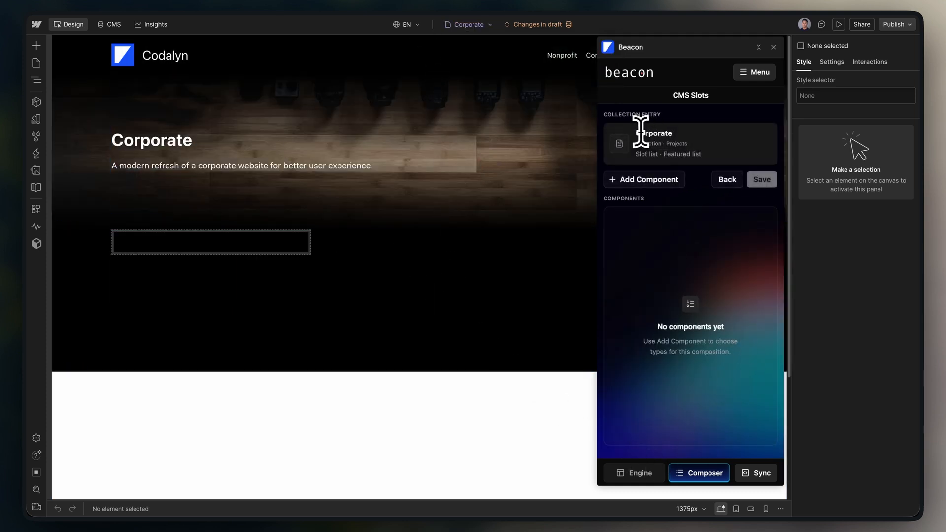
# - Add a Card component to the Corporate entry's Featured list slot
pyautogui.click(694, 343)
pyautogui.click(651, 180)
pyautogui.click(627, 315)
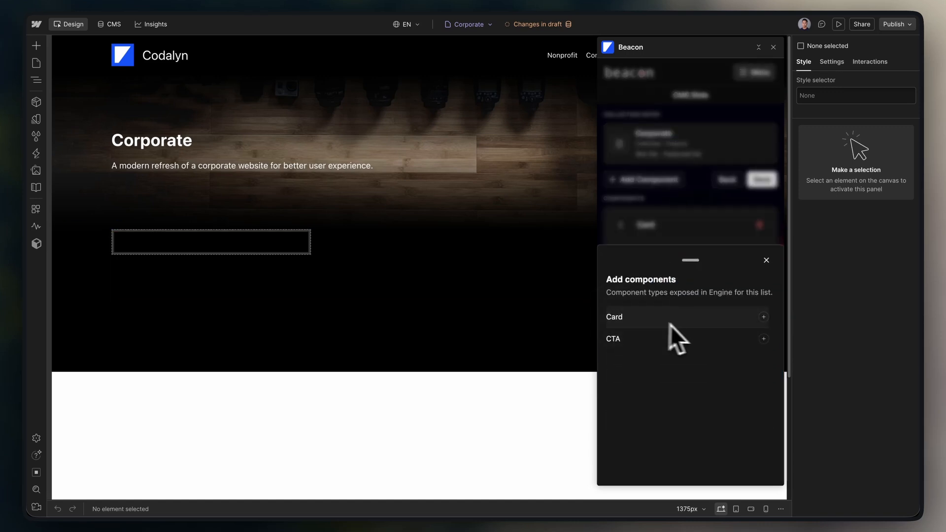
# - Open the new Card's content and fill its description with the slot name repeated three times, "CardCardCard"
pyautogui.click(657, 225)
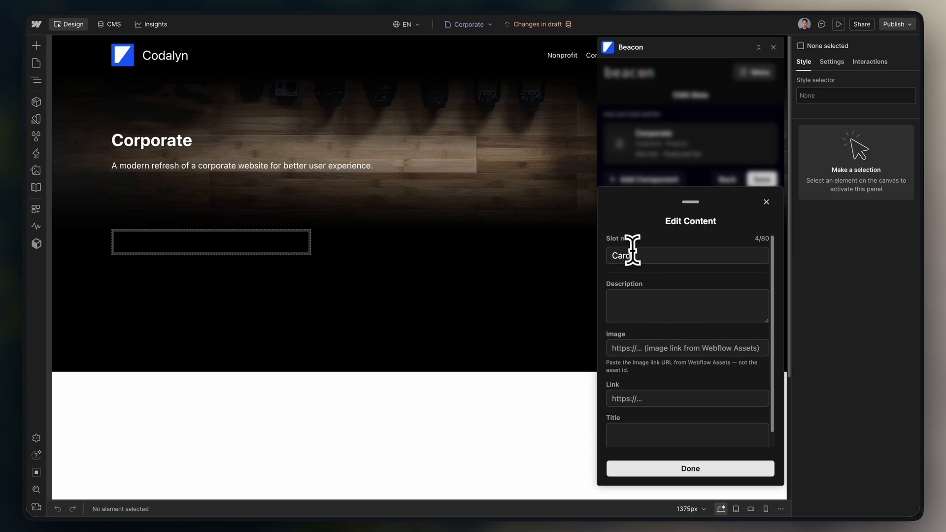
pyautogui.doubleClick(635, 256)
pyautogui.hotkey('ctrl', 'c')
pyautogui.click(661, 300)
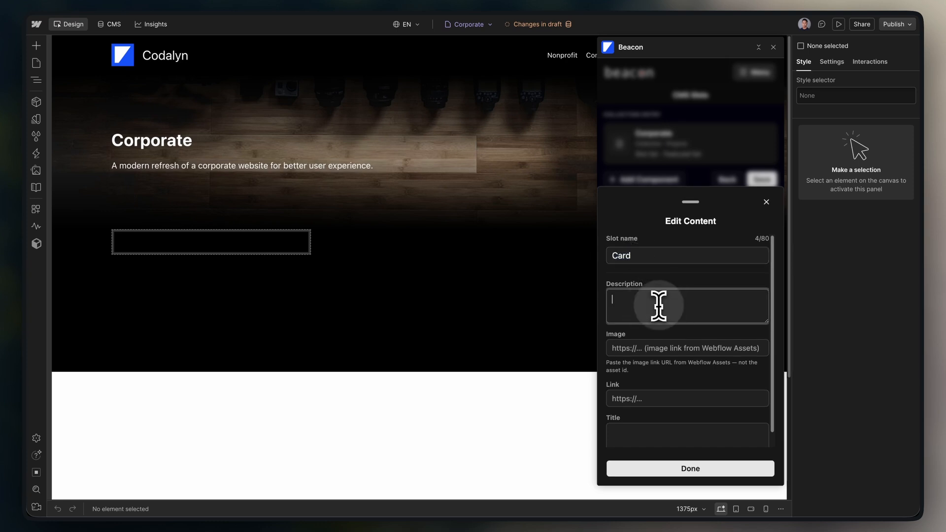
pyautogui.hotkey('ctrl', 'v')
pyautogui.hotkey('ctrl', 'v')
pyautogui.hotkey('ctrl', 'v')
# - Copy the asset link of the dark red test .webp image and use it as the Card's image URL
pyautogui.click(637, 348)
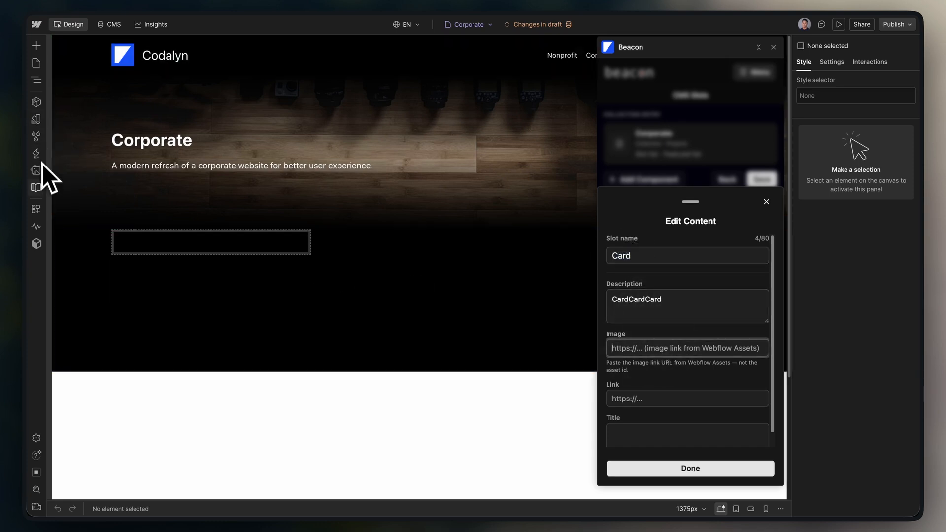
pyautogui.click(38, 170)
pyautogui.click(125, 160)
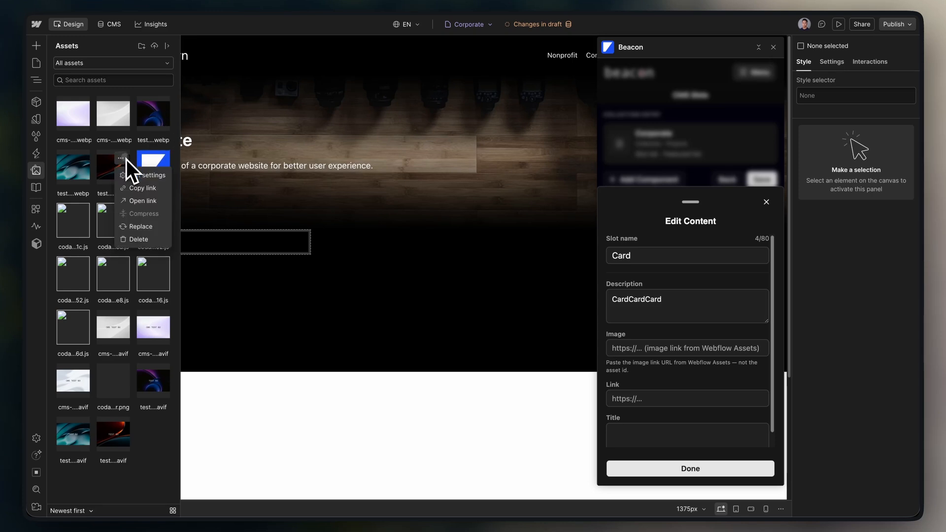
pyautogui.click(149, 190)
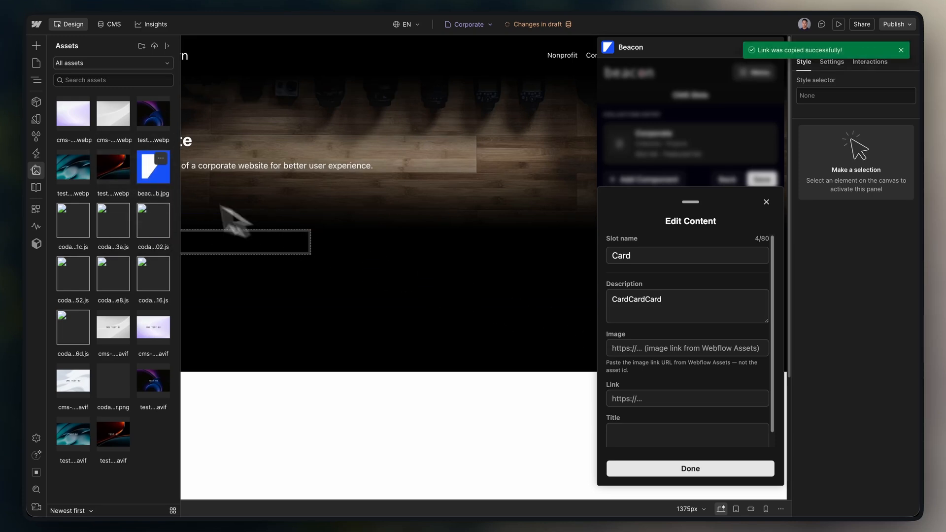
pyautogui.click(669, 348)
pyautogui.hotkey('ctrl', 'v')
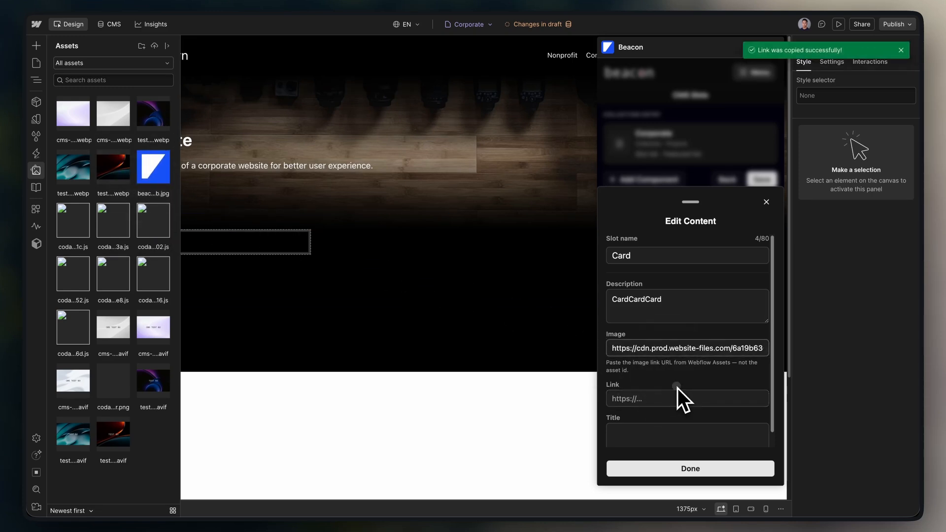
pyautogui.click(679, 389)
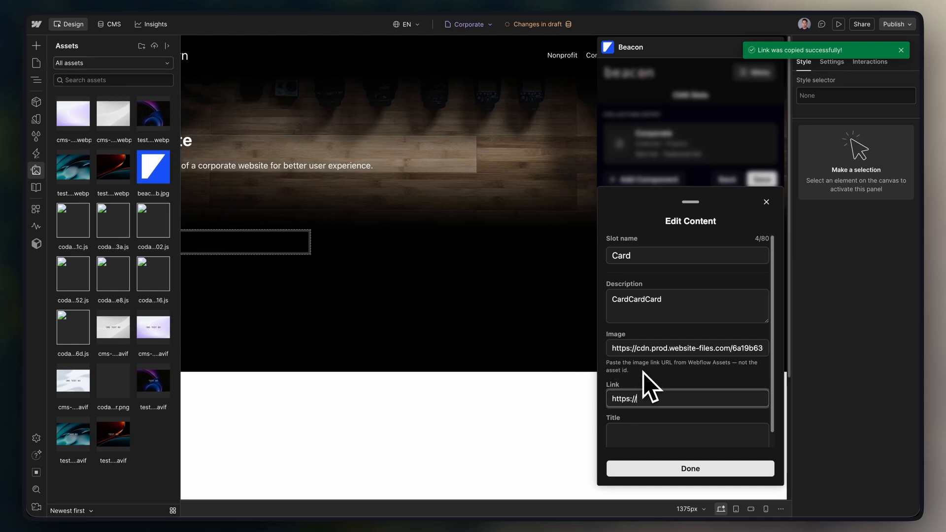
pyautogui.write('https://google.com')
pyautogui.scroll(-1, 638, 368)
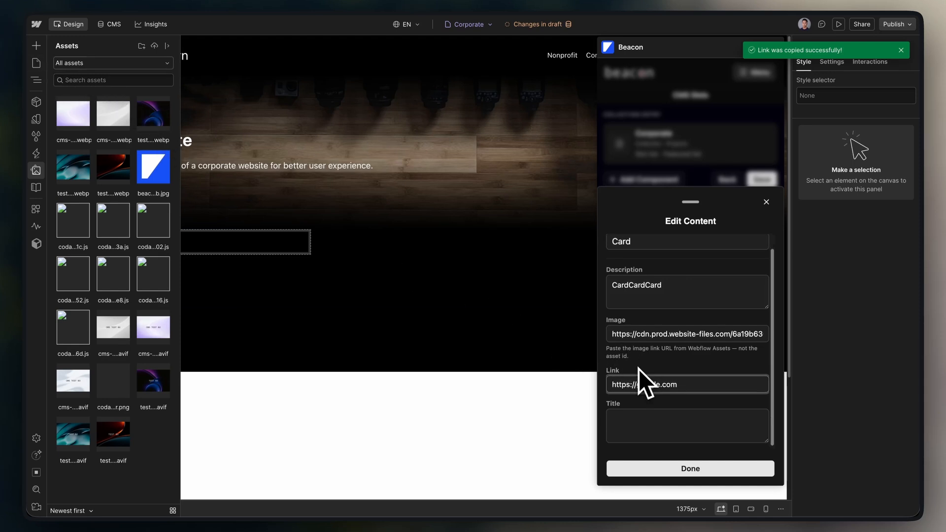
pyautogui.scroll(1, 643, 286)
pyautogui.doubleClick(655, 256)
pyautogui.hotkey('ctrl', 'c')
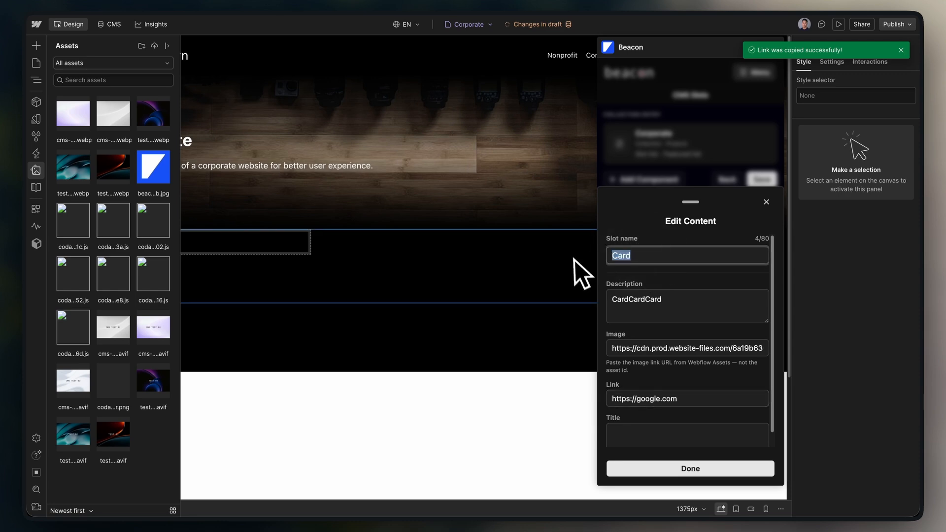
pyautogui.click(650, 437)
pyautogui.hotkey('ctrl', 'v')
pyautogui.click(685, 469)
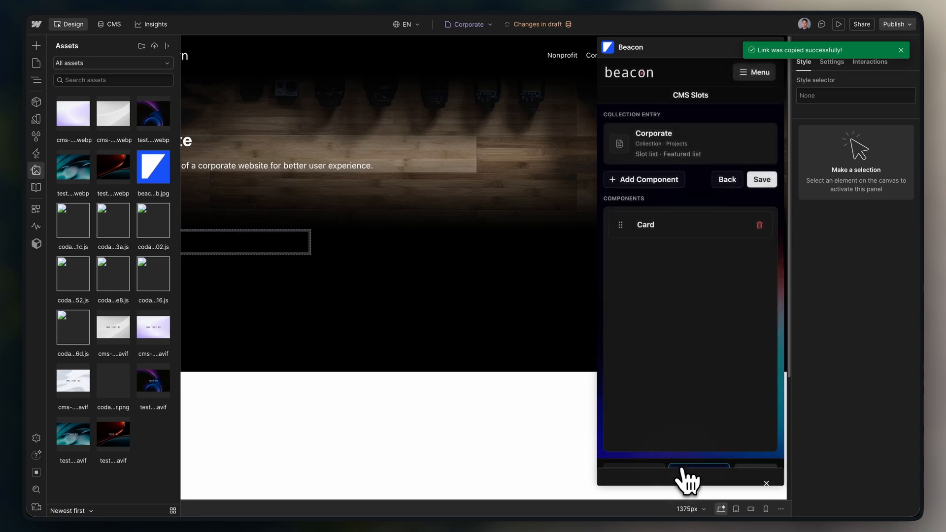
# - Save the Corporate entry's slot layout and publish the site to the selected staging domain
pyautogui.click(762, 181)
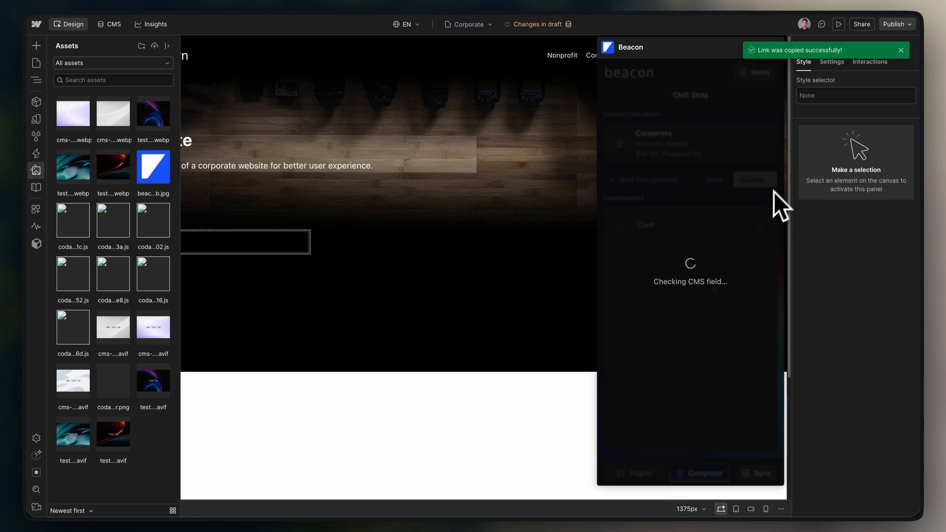
pyautogui.click(901, 50)
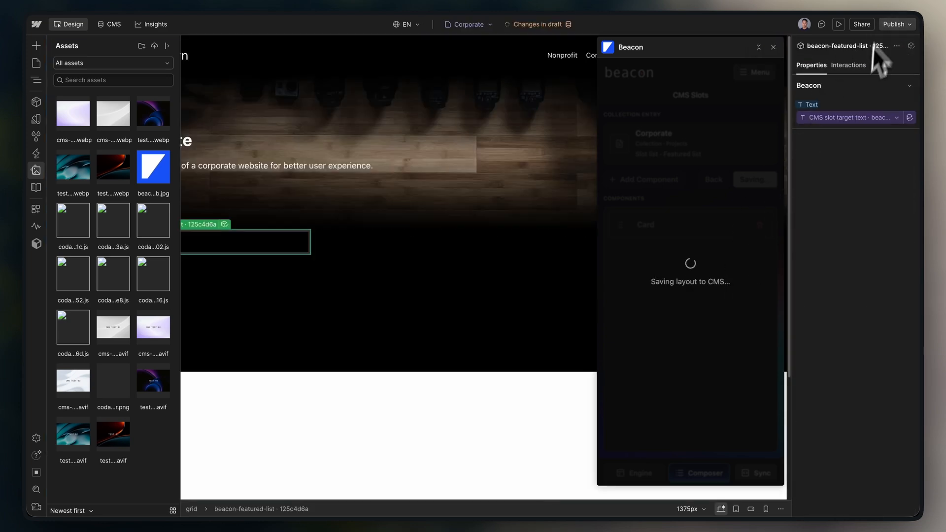
pyautogui.click(900, 27)
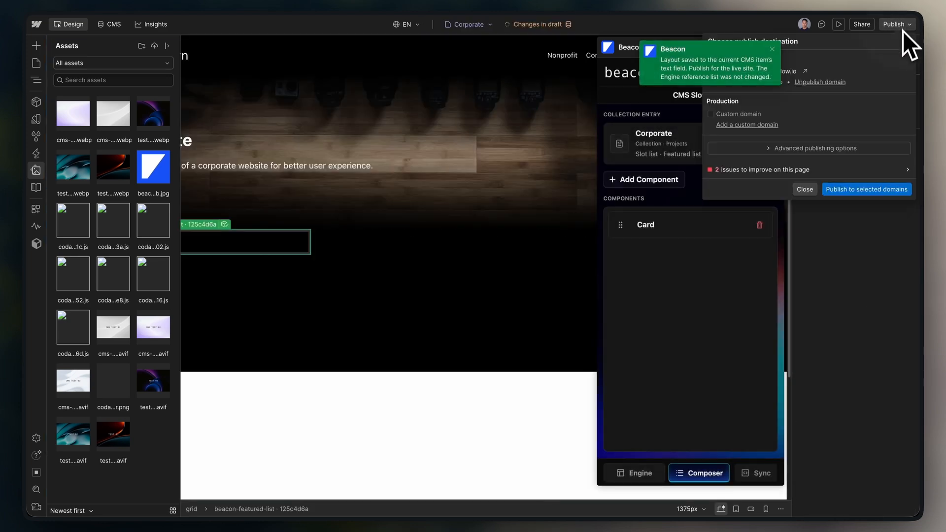
pyautogui.click(865, 191)
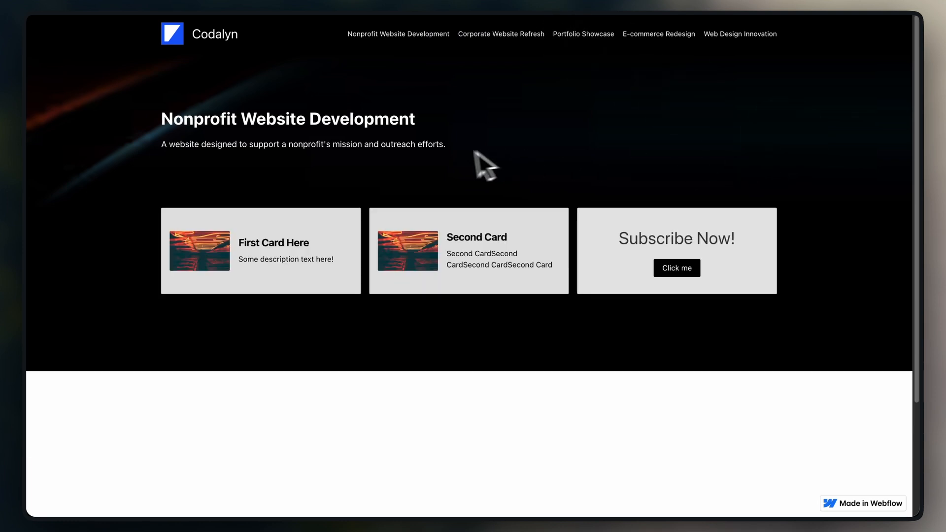
# - Check the published Corporate Website Refresh page, test its Card's link, and return to the page
pyautogui.click(484, 35)
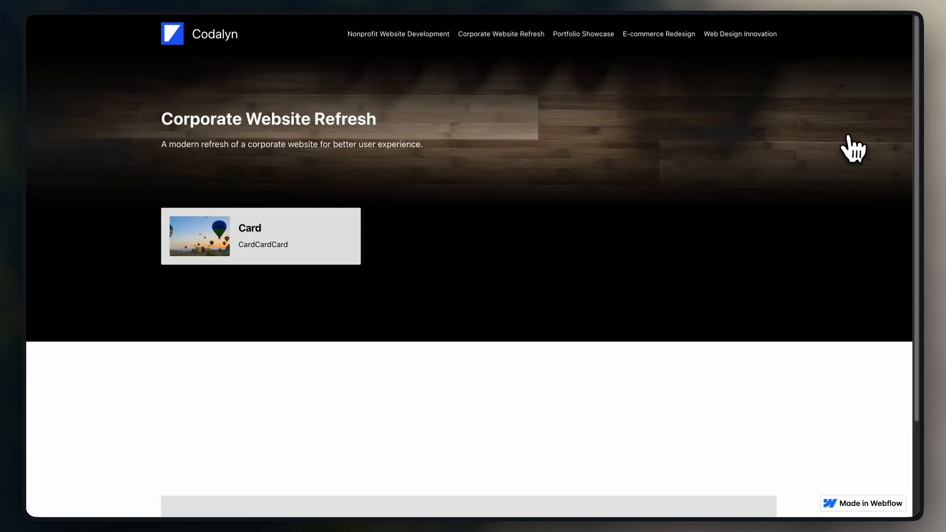
pyautogui.click(275, 250)
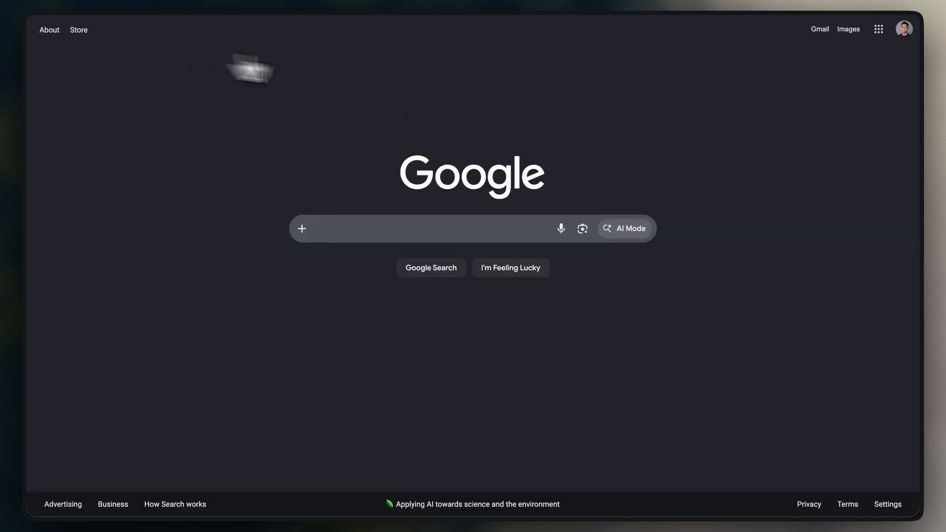
pyautogui.press('super+bracketleft')
pyautogui.scroll(-3, 619, 429)
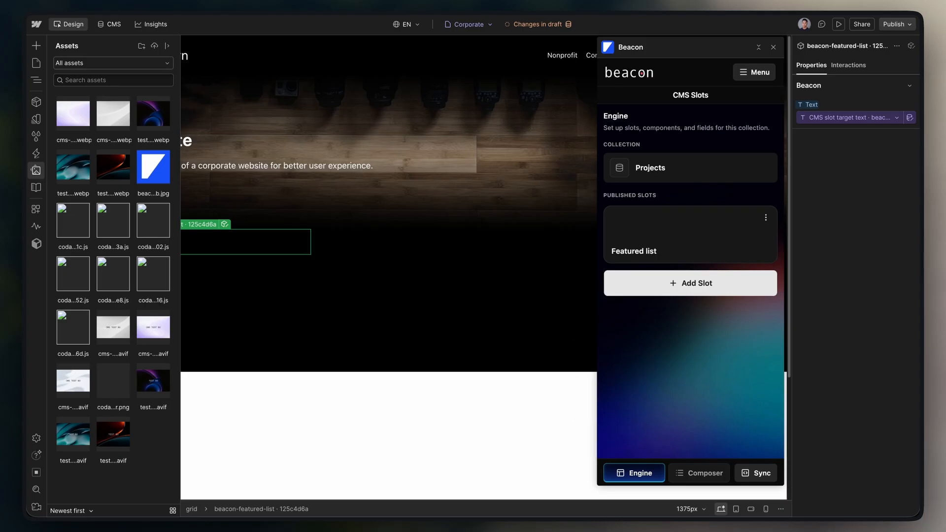